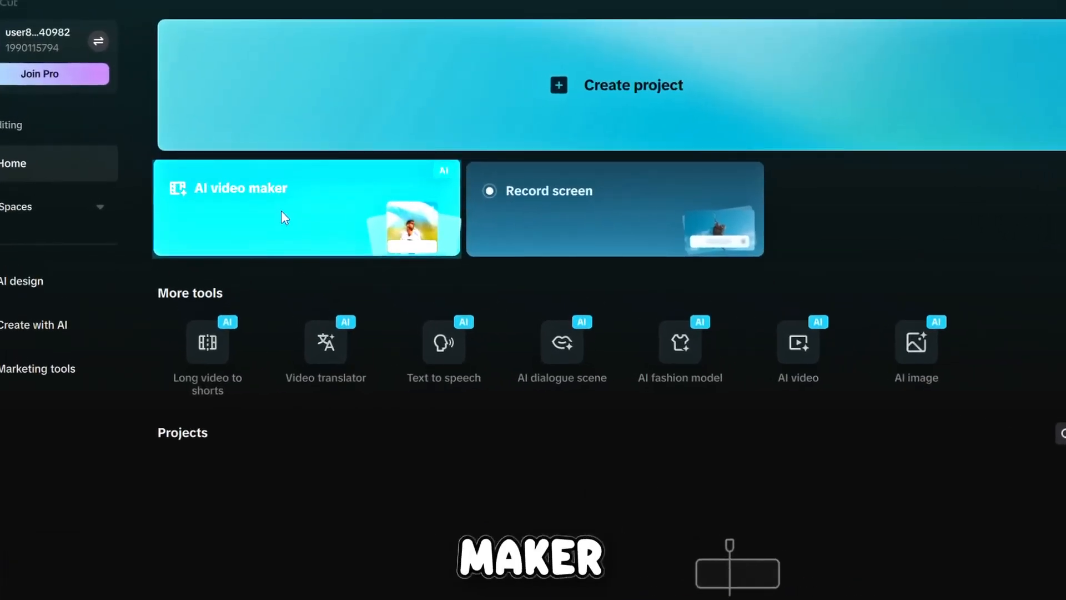
- Open the AI video maker
click(295, 214)
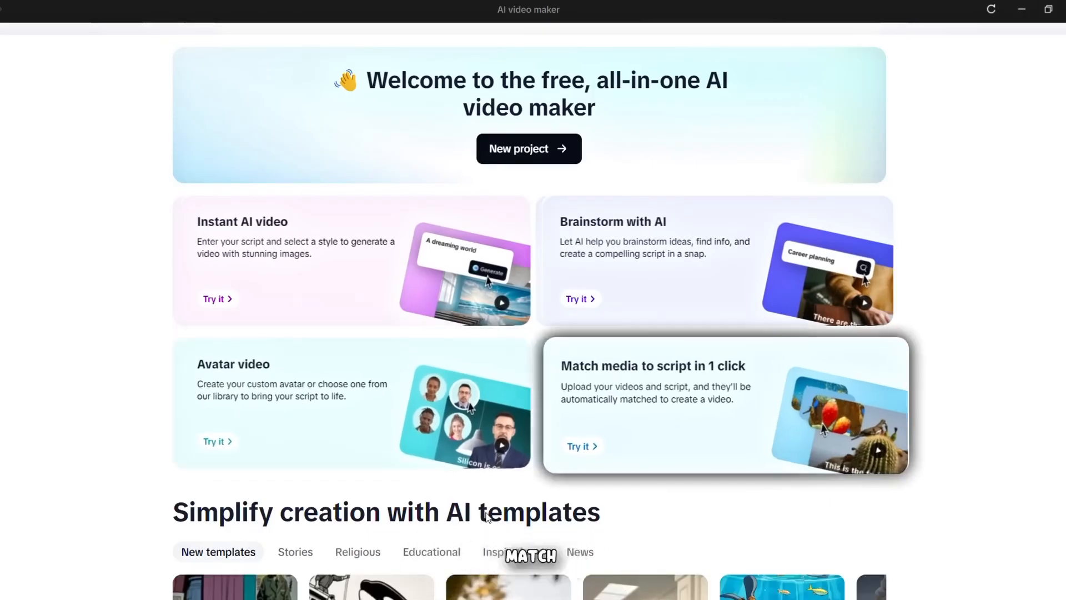
- Look through the AI template gallery, including the new, Educational and Inspirational templates
scroll(487, 517, down, 9)
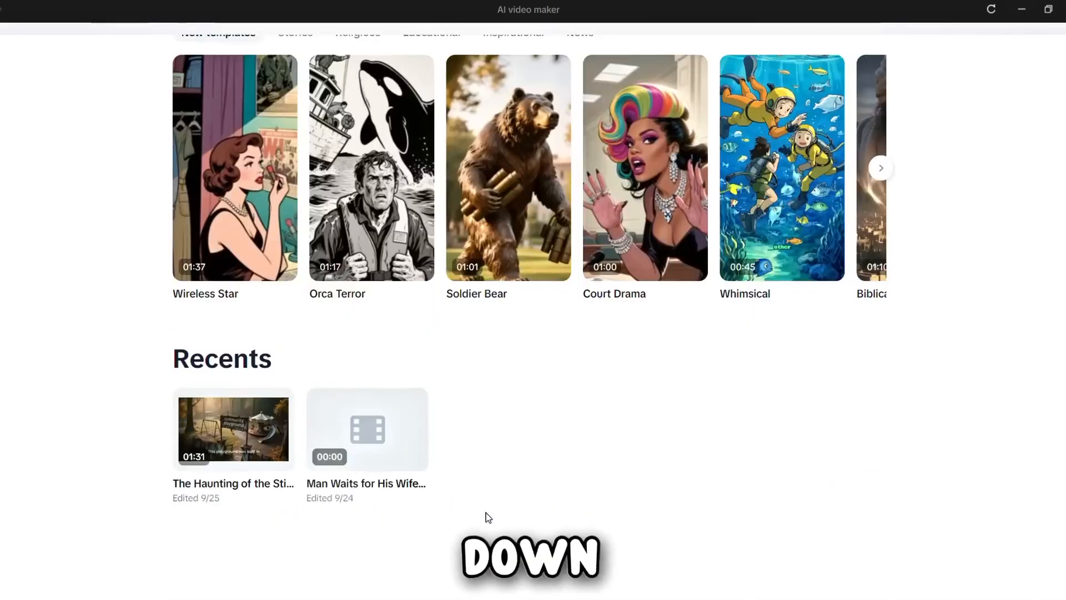
scroll(491, 502, up, 2)
scroll(527, 369, right, 10)
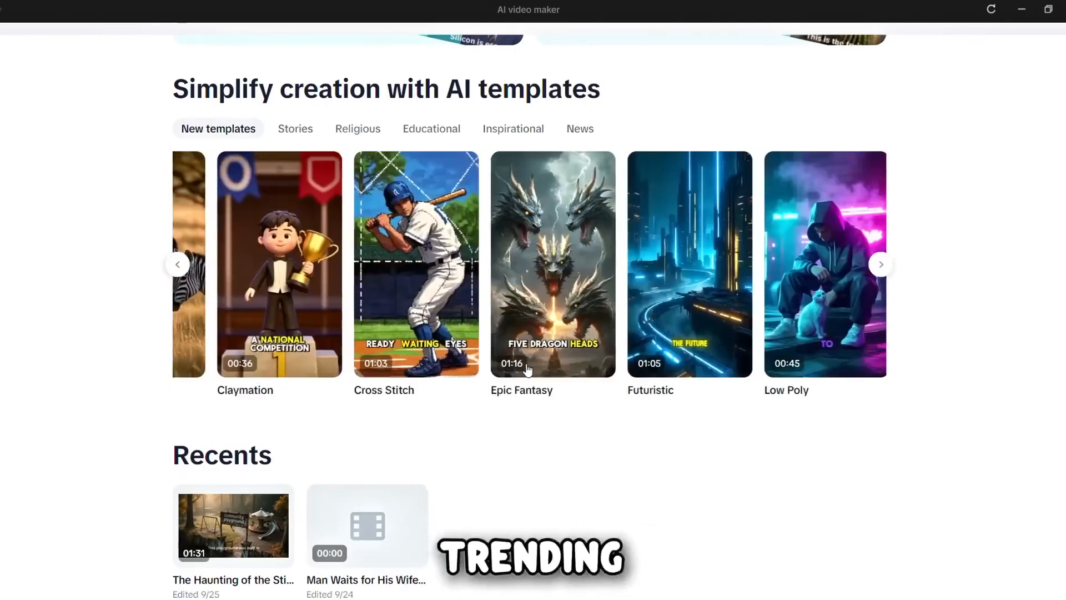
scroll(527, 369, left, 10)
scroll(527, 369, up, 2)
click(431, 234)
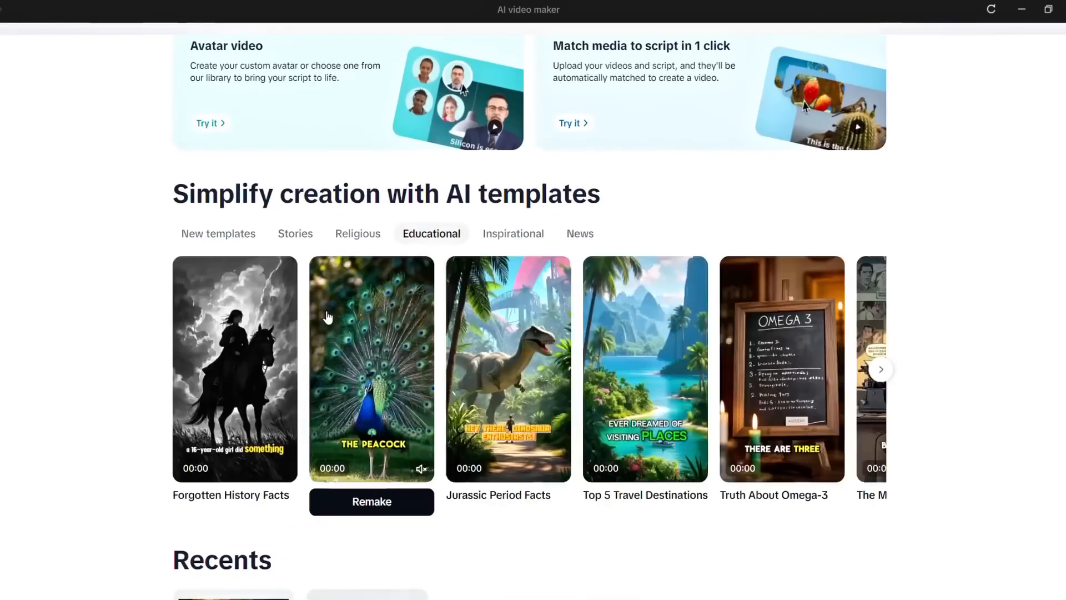
scroll(328, 317, right, 6)
scroll(327, 317, left, 3)
click(488, 234)
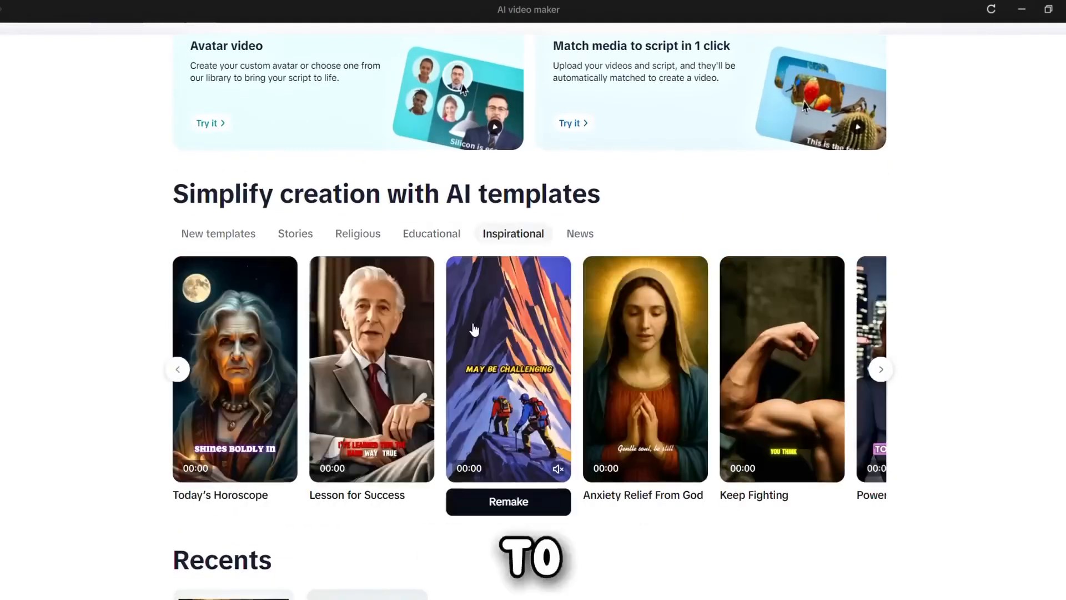
scroll(474, 330, right, 5)
scroll(474, 329, up, 5)
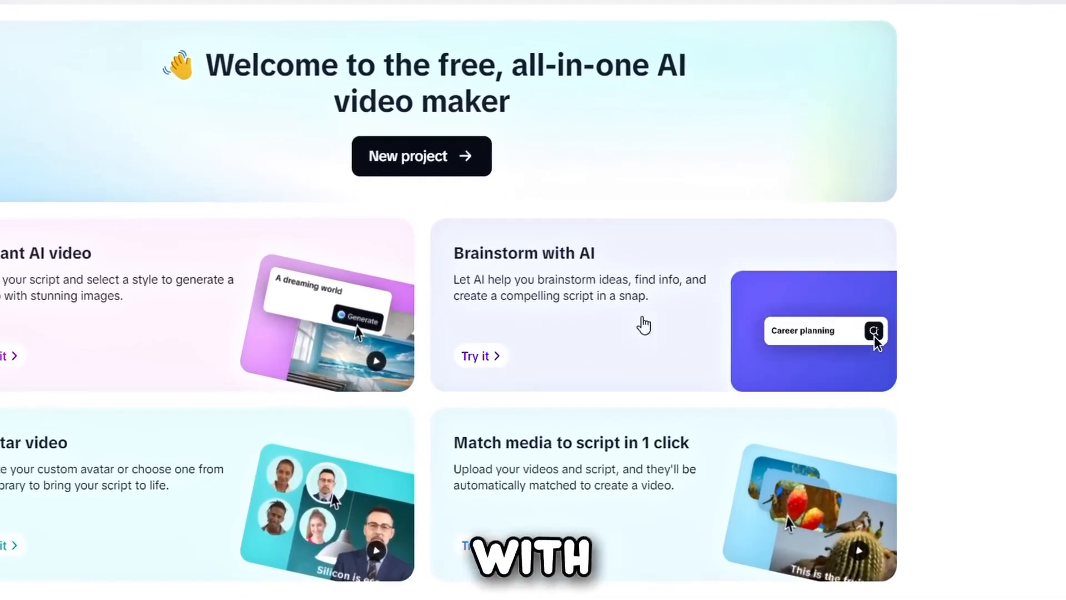
- Brainstorm with AI on the idea "Dark web horror stories people actually lived through"
click(679, 333)
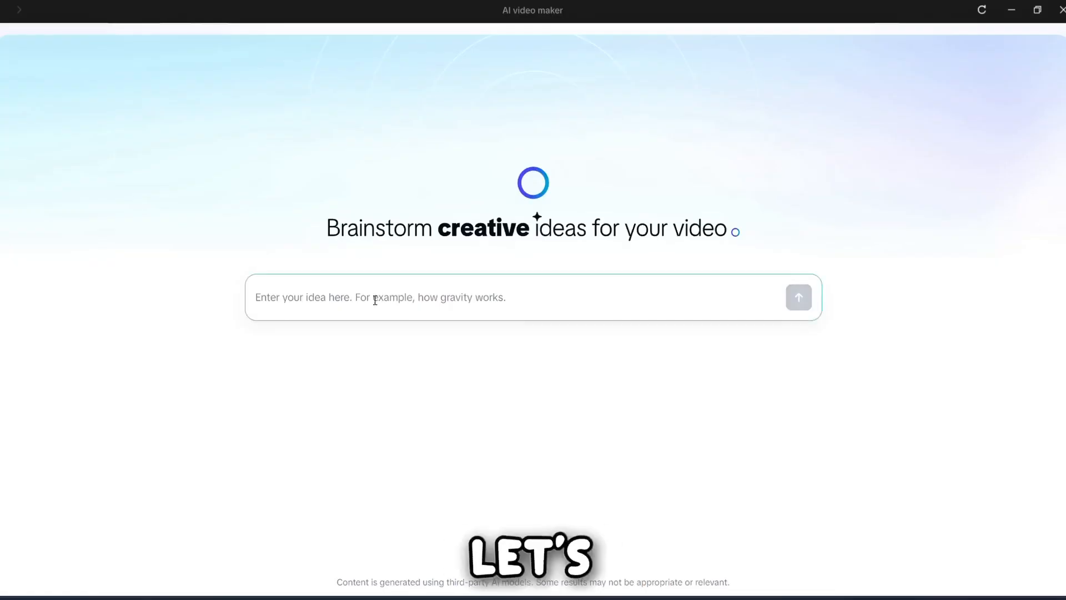
text(Da)
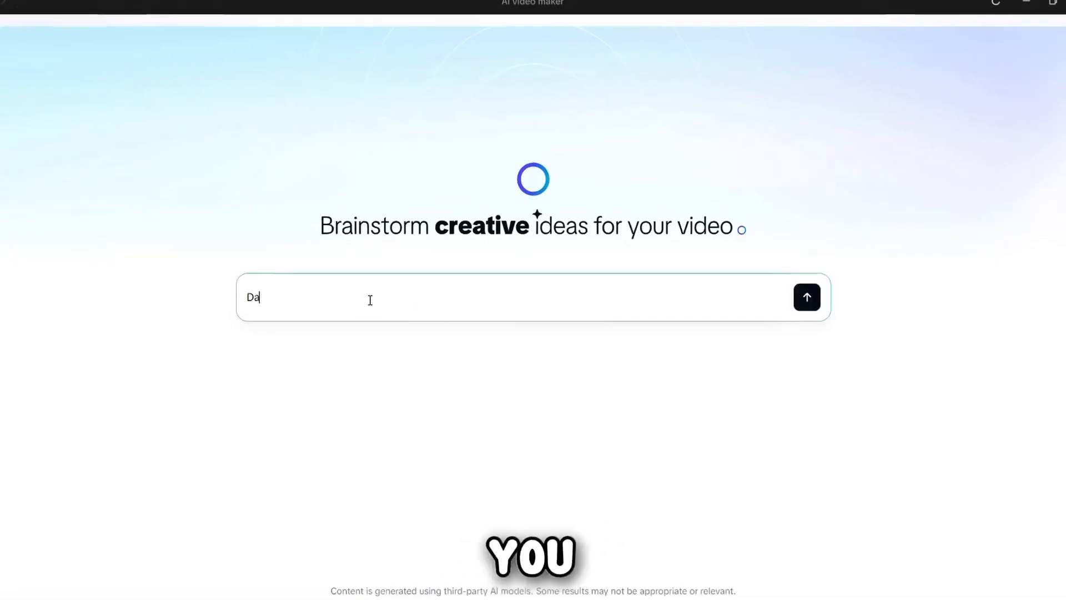
text(rk web horror)
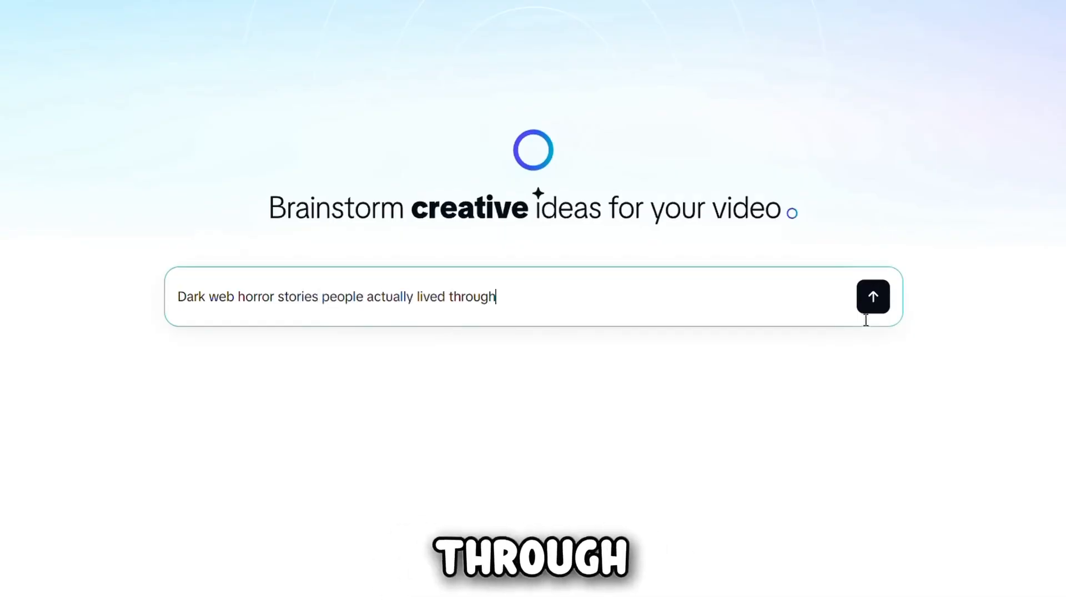
text( stories people actually lived through)
click(872, 304)
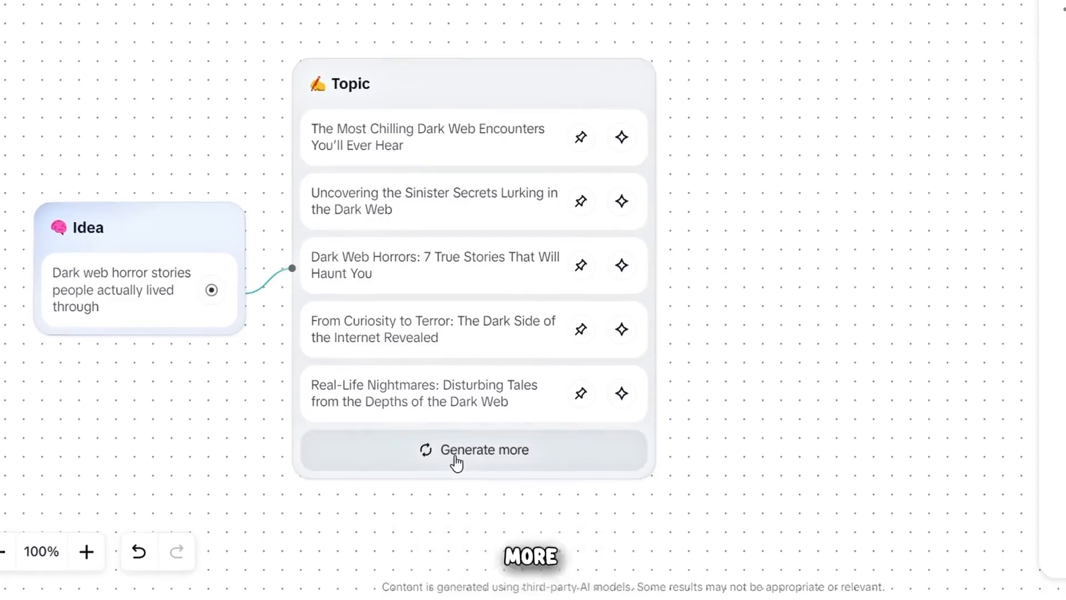
- Generate more topics, then expand "Dark Web Horrors: 7 True Stories That Will Haunt You" and pin it as a key point
click(456, 462)
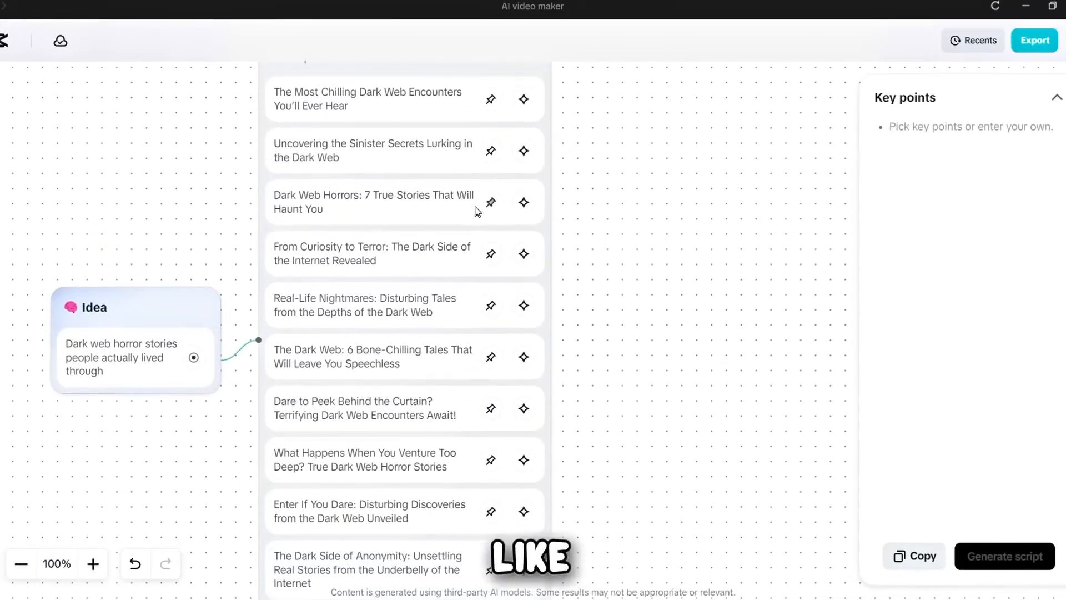
click(523, 204)
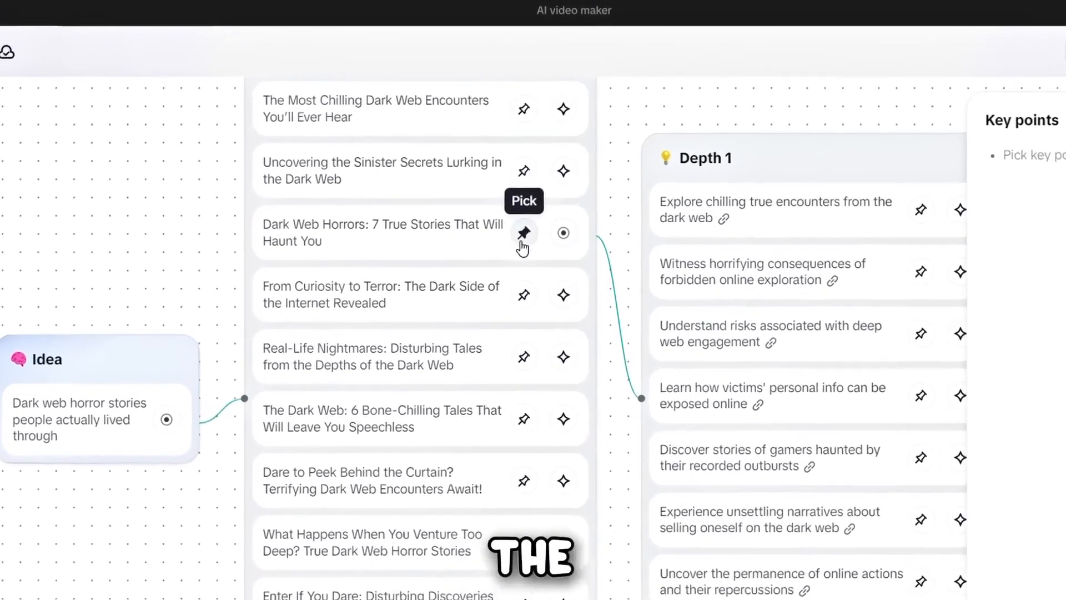
click(491, 202)
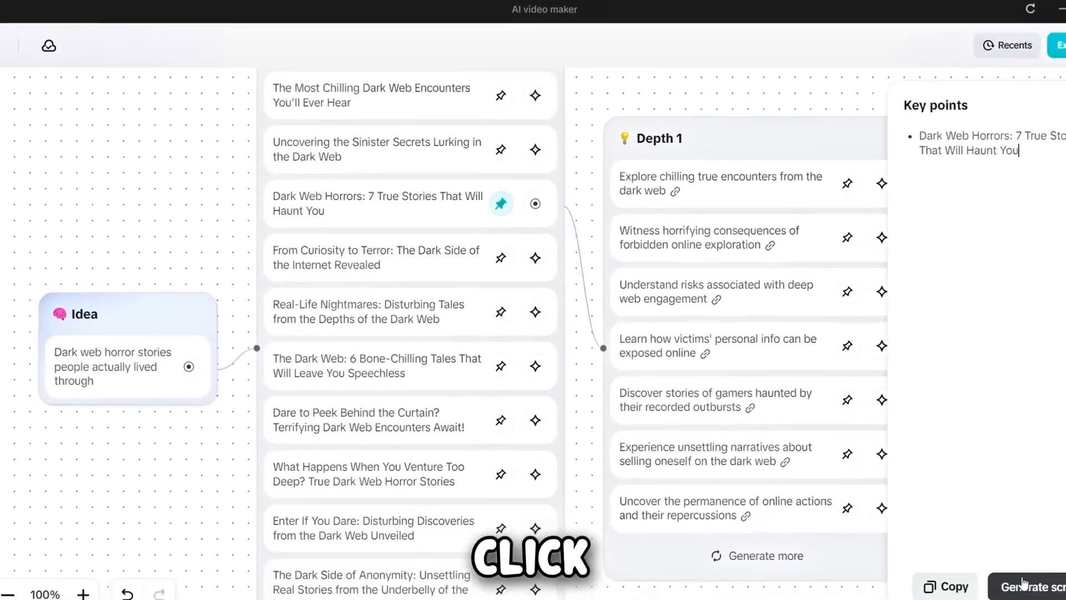
- Generate and use a 1 min script with the requirement "He went on the dark web for fun, but what followed still haunts him every night."
click(994, 557)
click(453, 325)
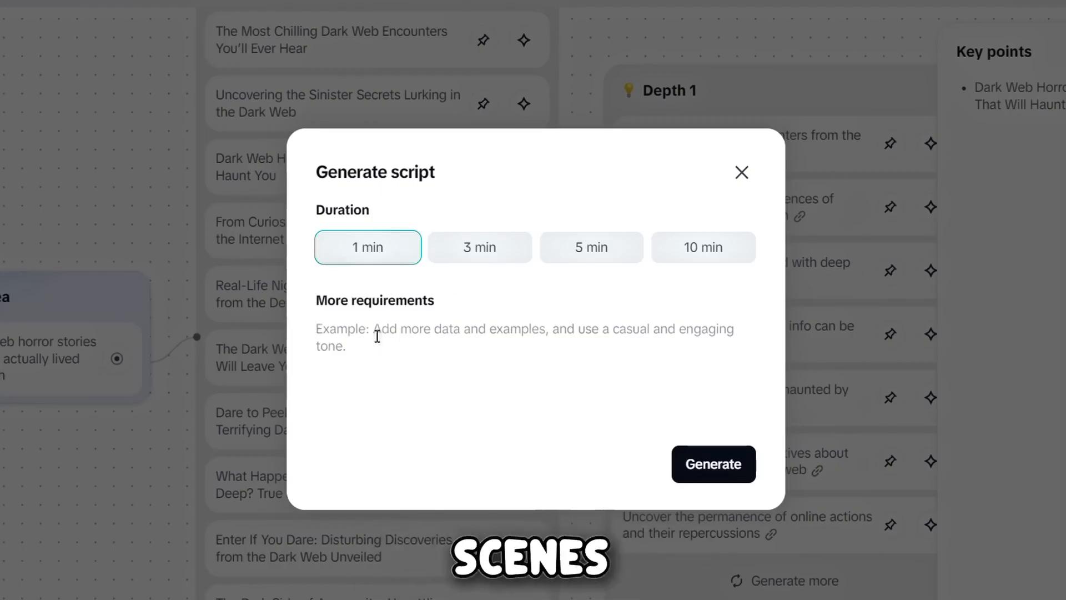
right_click(359, 337)
click(402, 448)
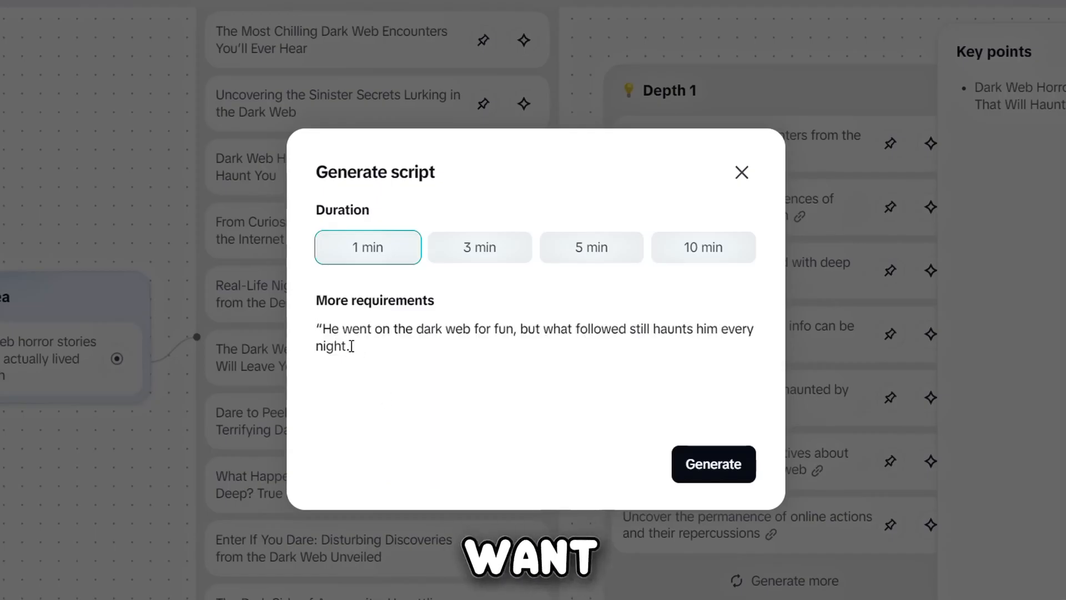
click(719, 469)
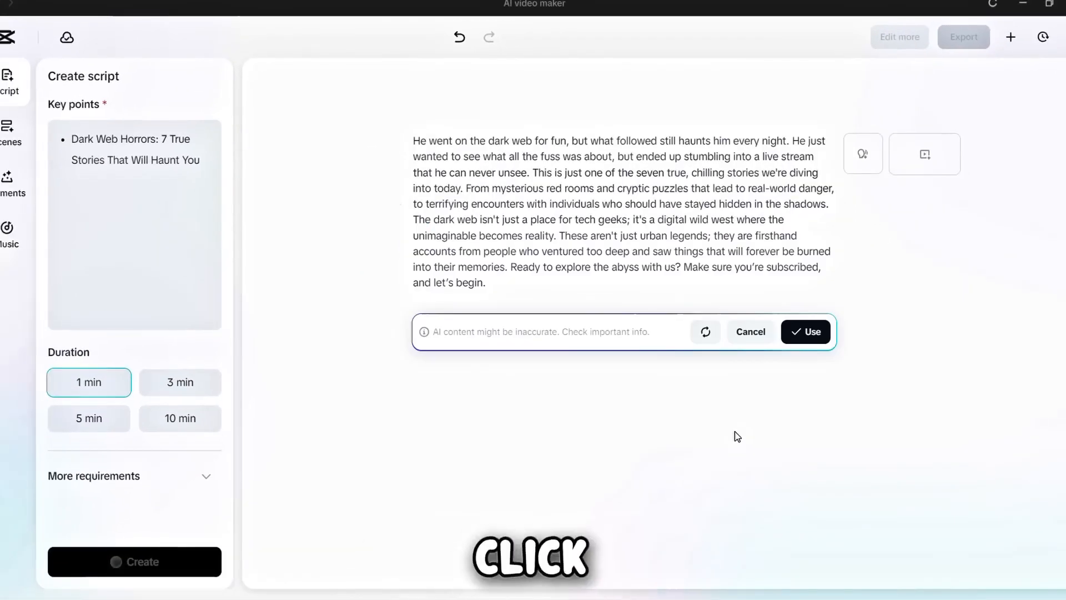
click(805, 333)
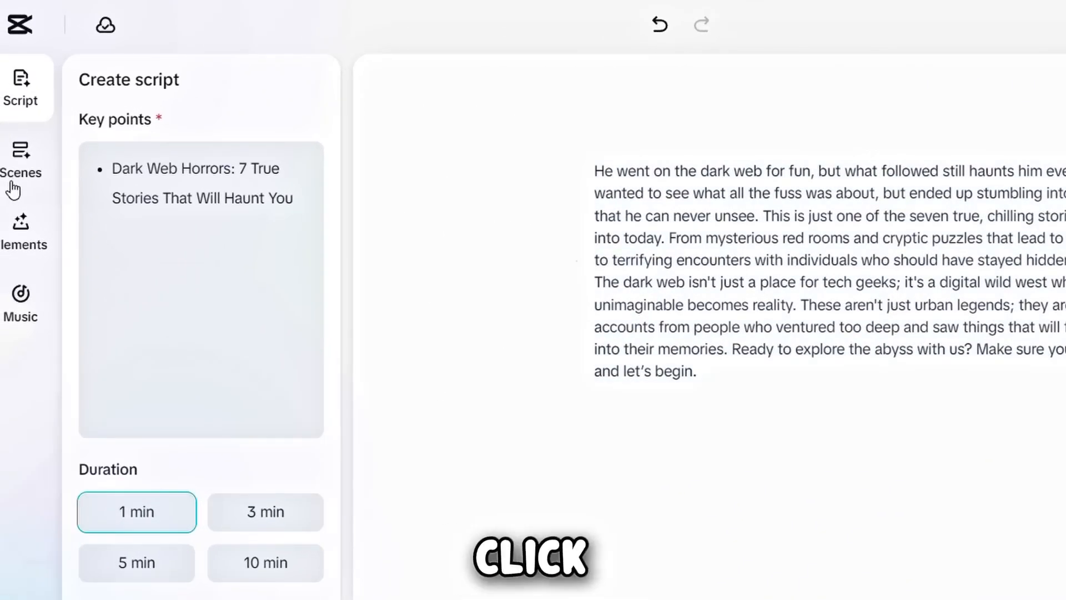
- Preview several trending voiceover voices and apply Ladies' Man to all scenes with the script split automatically
click(11, 183)
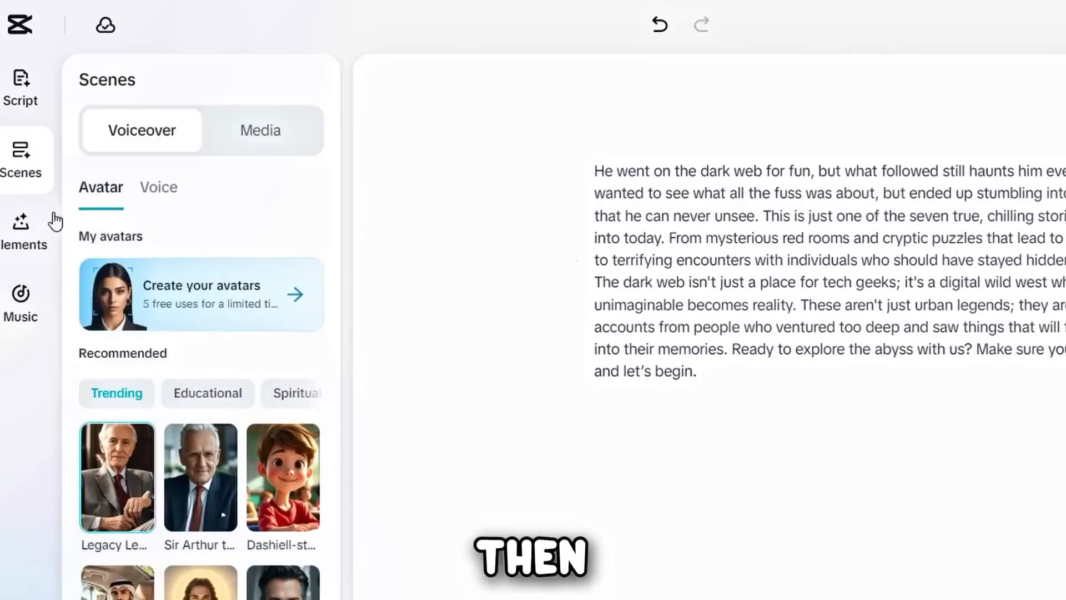
click(152, 187)
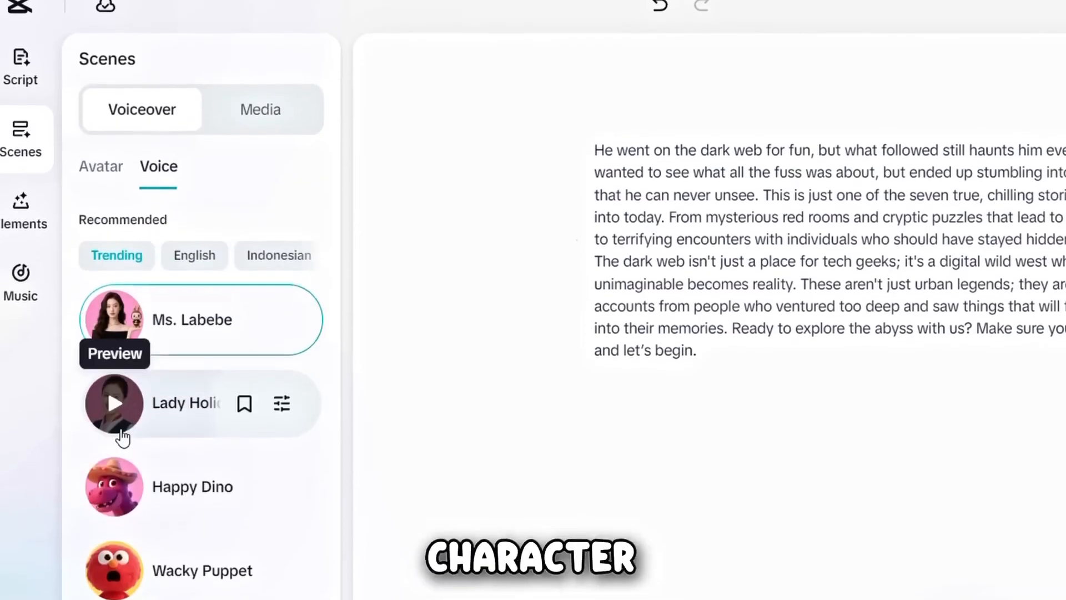
click(115, 424)
click(108, 486)
scroll(106, 472, down, 2)
click(113, 487)
scroll(112, 439, down, 3)
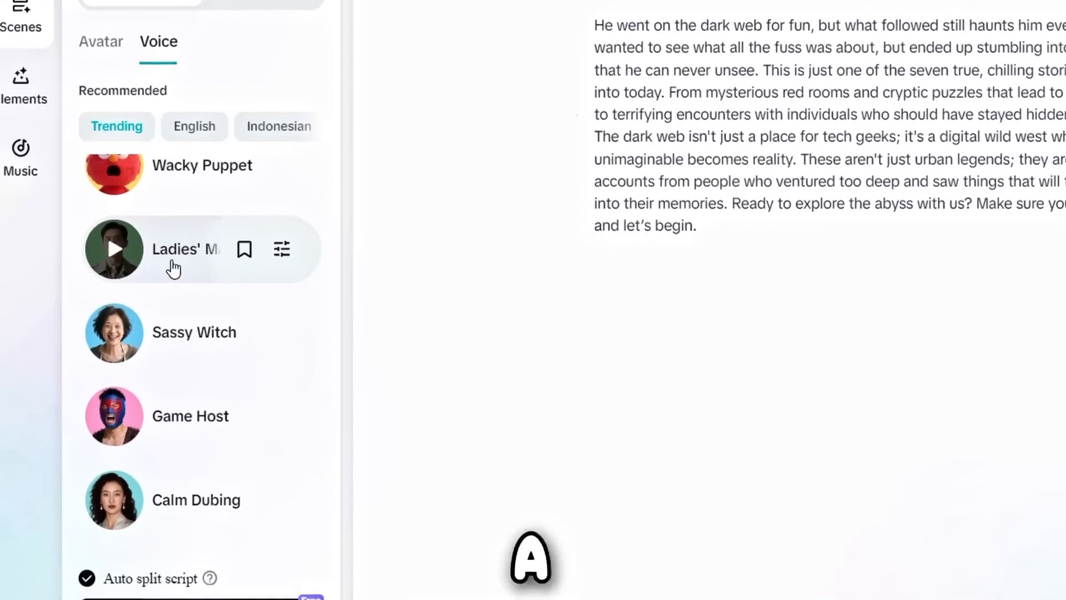
click(171, 314)
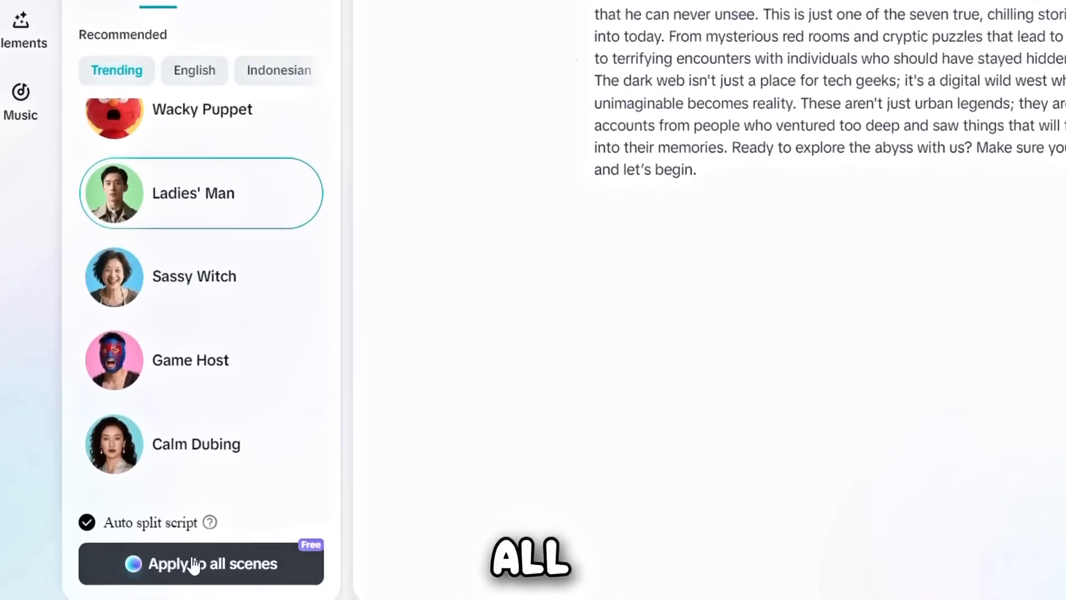
click(190, 564)
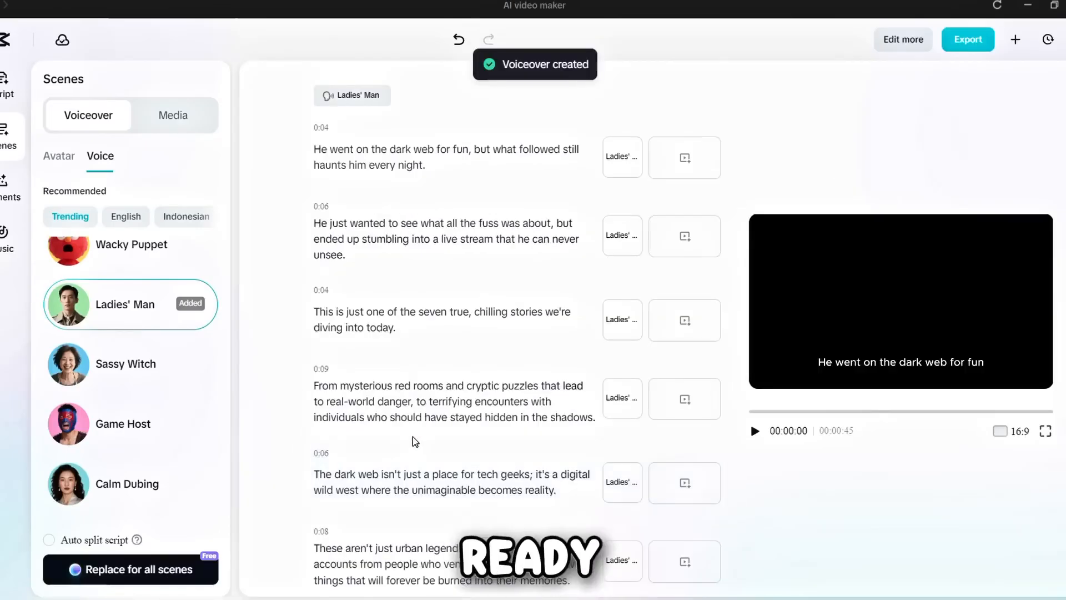
- Set the video's aspect ratio to 9:16
click(991, 428)
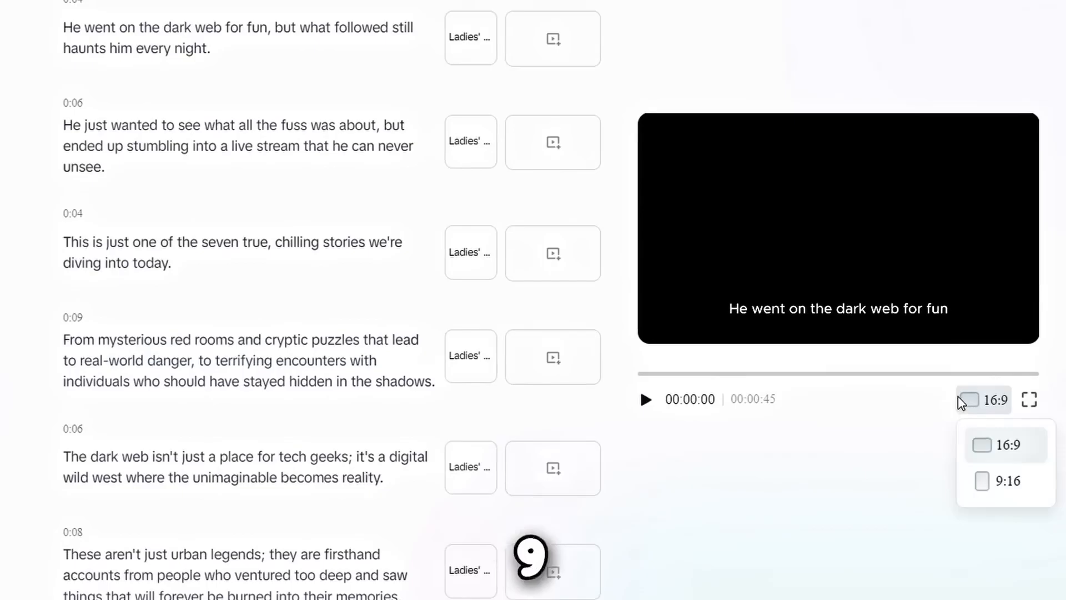
click(980, 480)
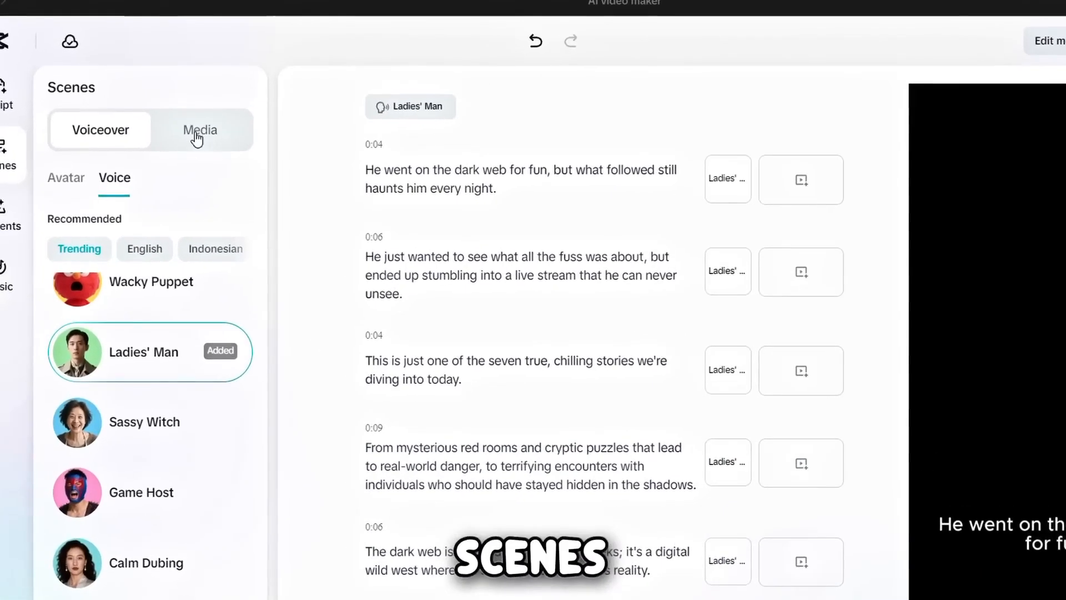
- Generate AI media in the Horror style for all scenes
click(196, 136)
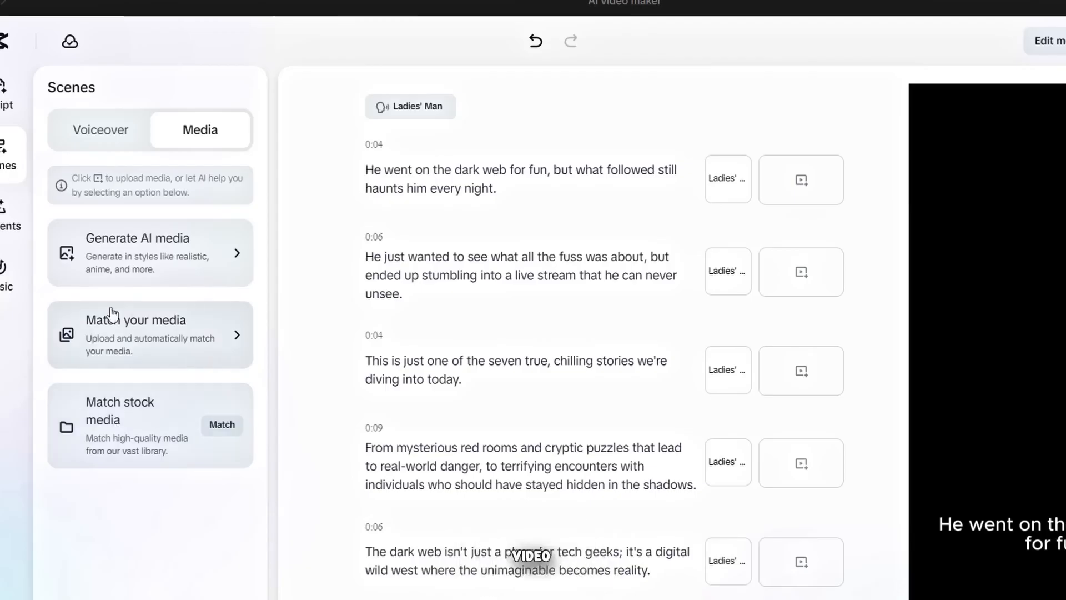
click(182, 267)
scroll(123, 318, down, 5)
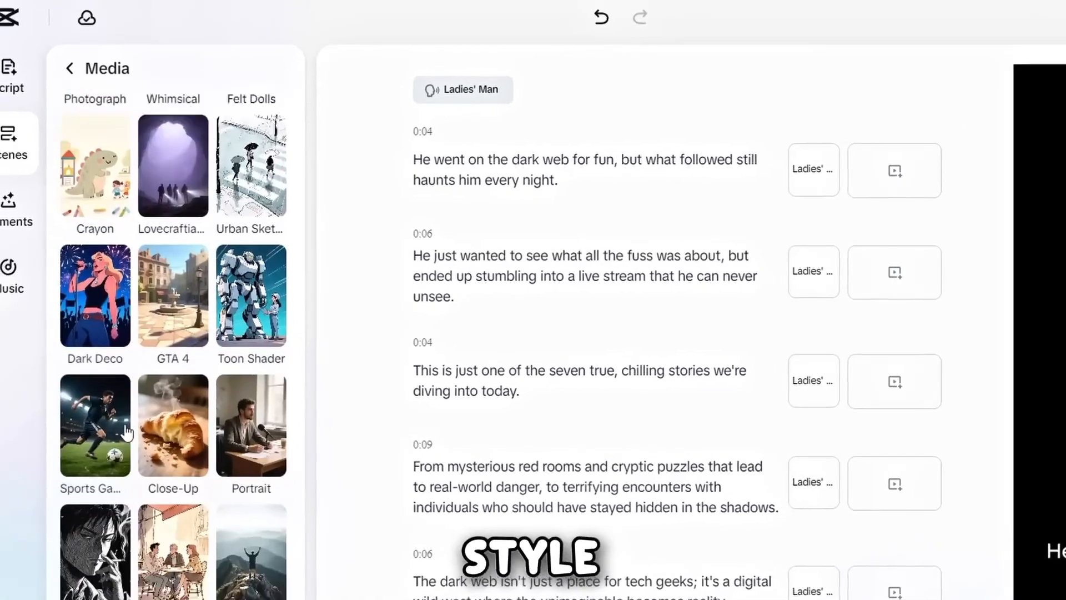
scroll(127, 432, down, 5)
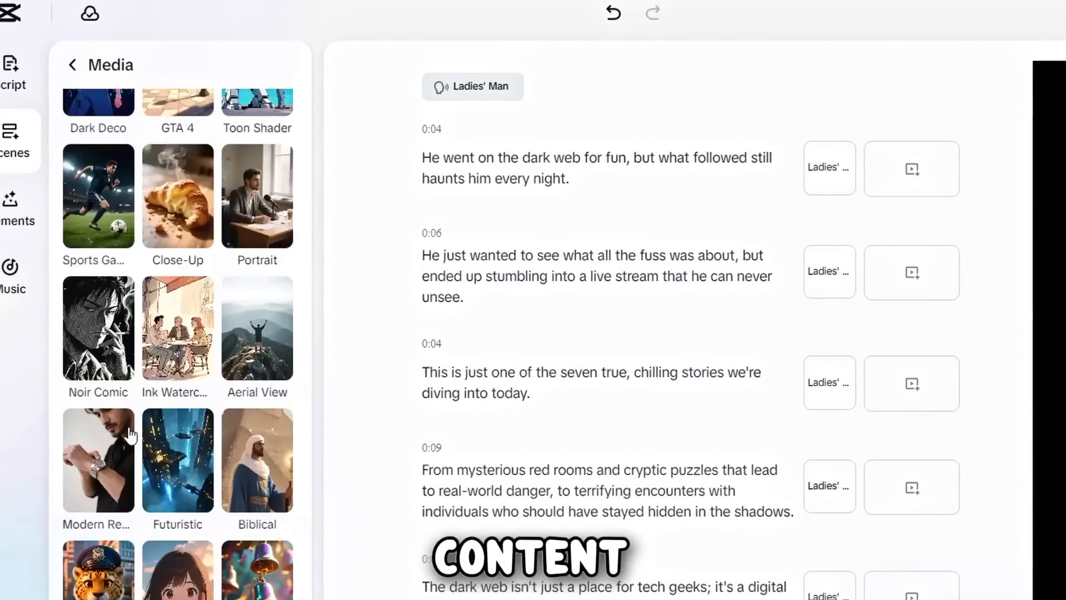
scroll(128, 436, down, 15)
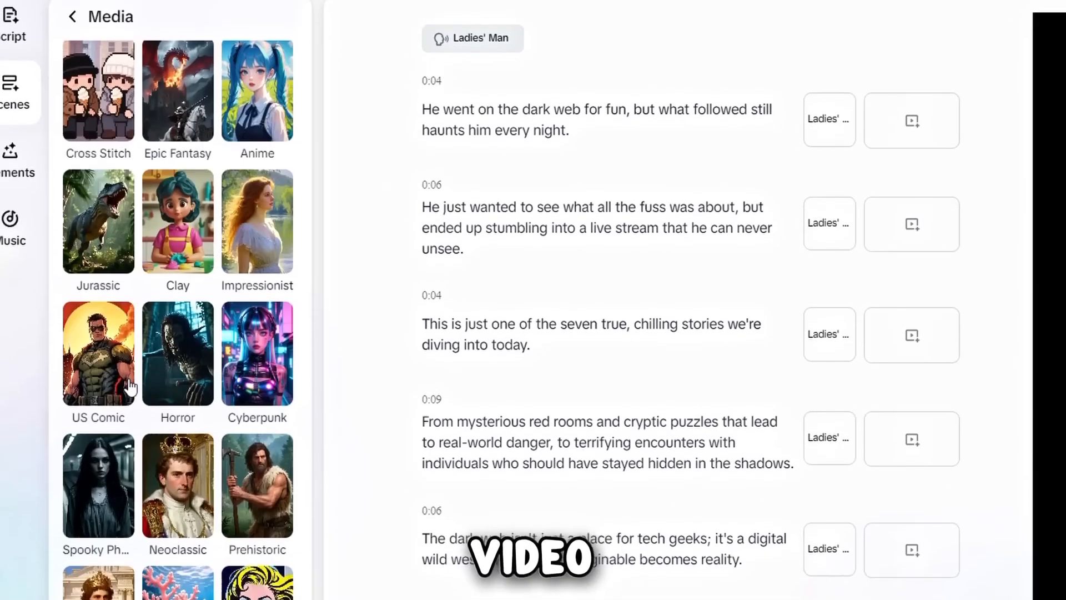
click(194, 380)
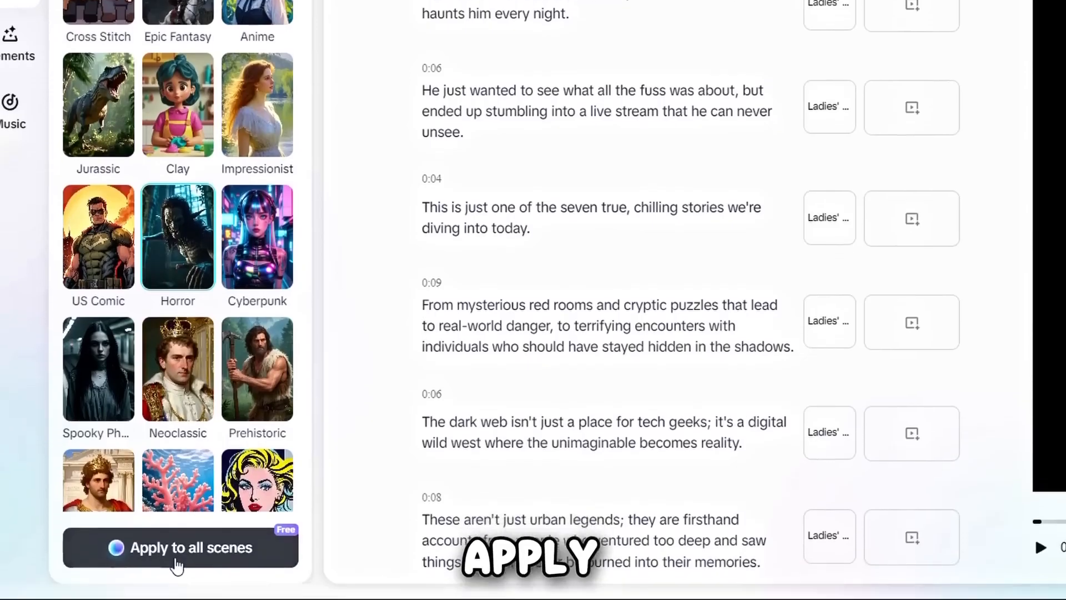
click(172, 588)
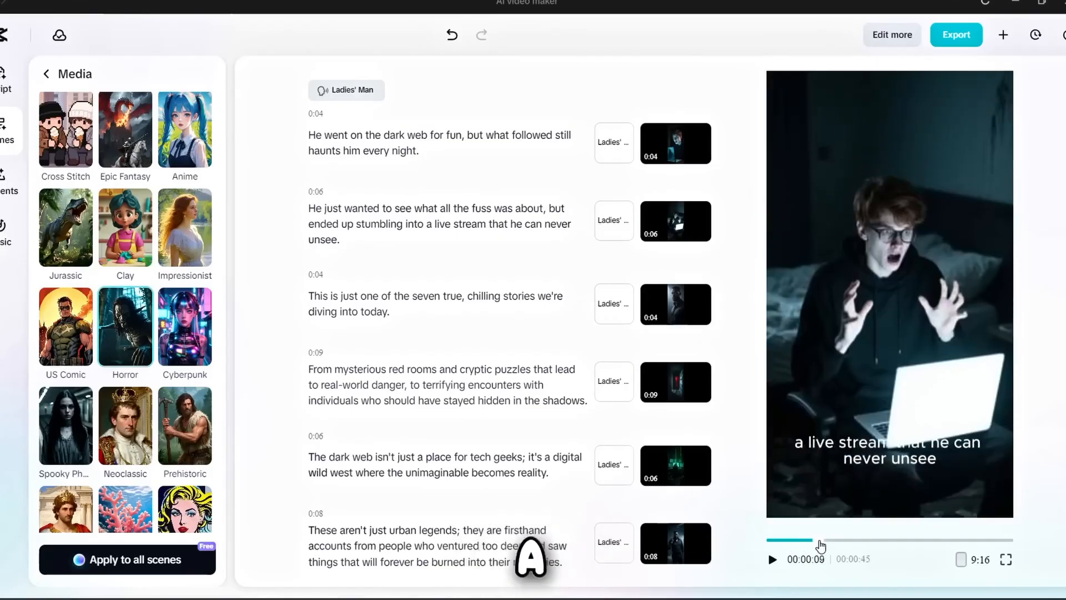
- Generate replacement AI images in the Horror style for the scene "This is just one of the seven true, chilling stories"
drag(826, 542, 832, 543)
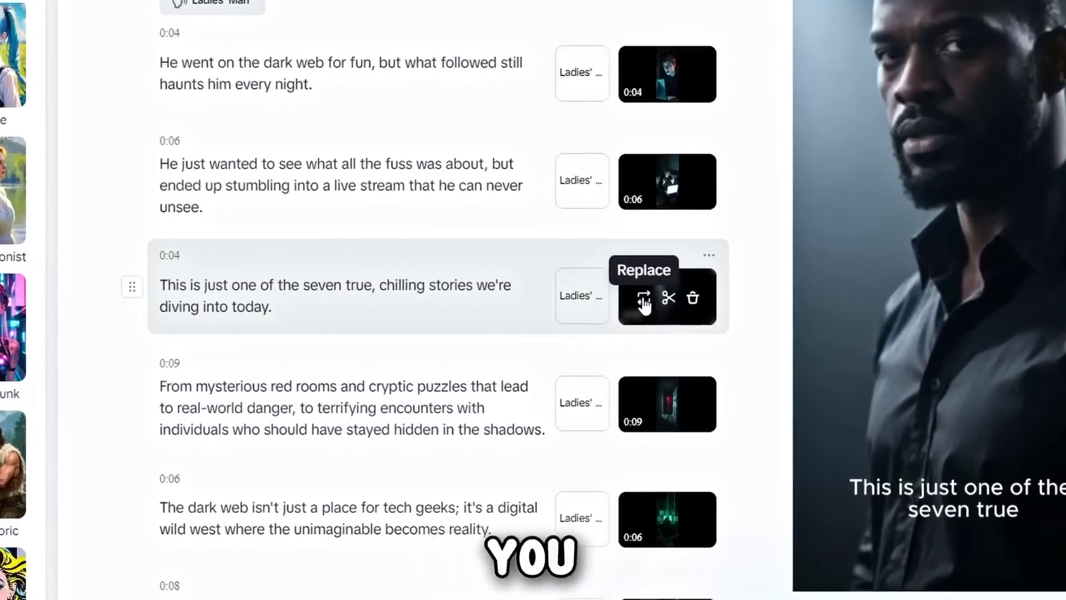
click(644, 299)
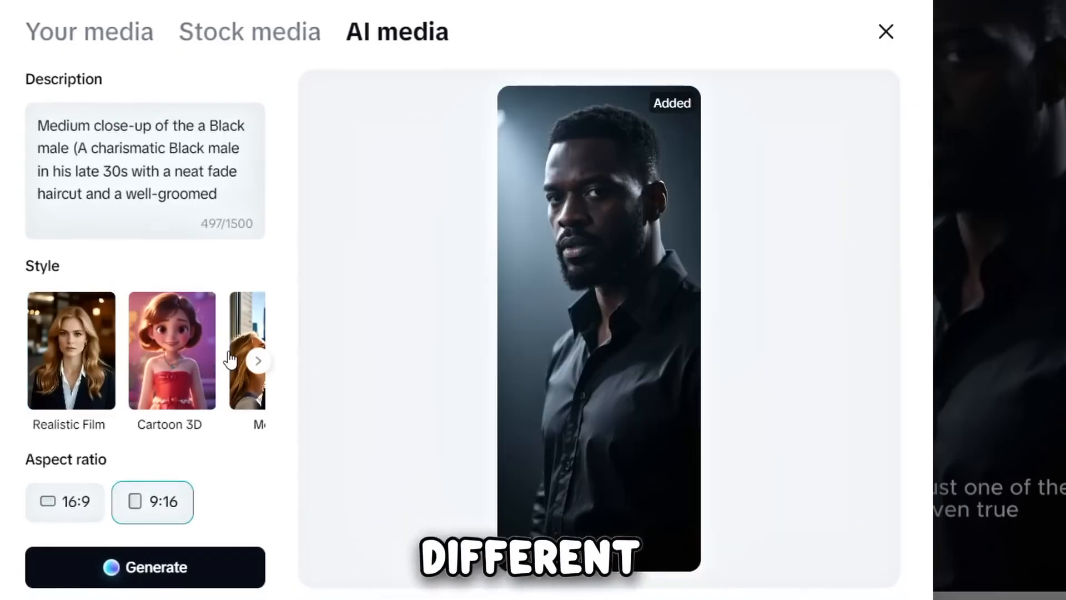
click(258, 361)
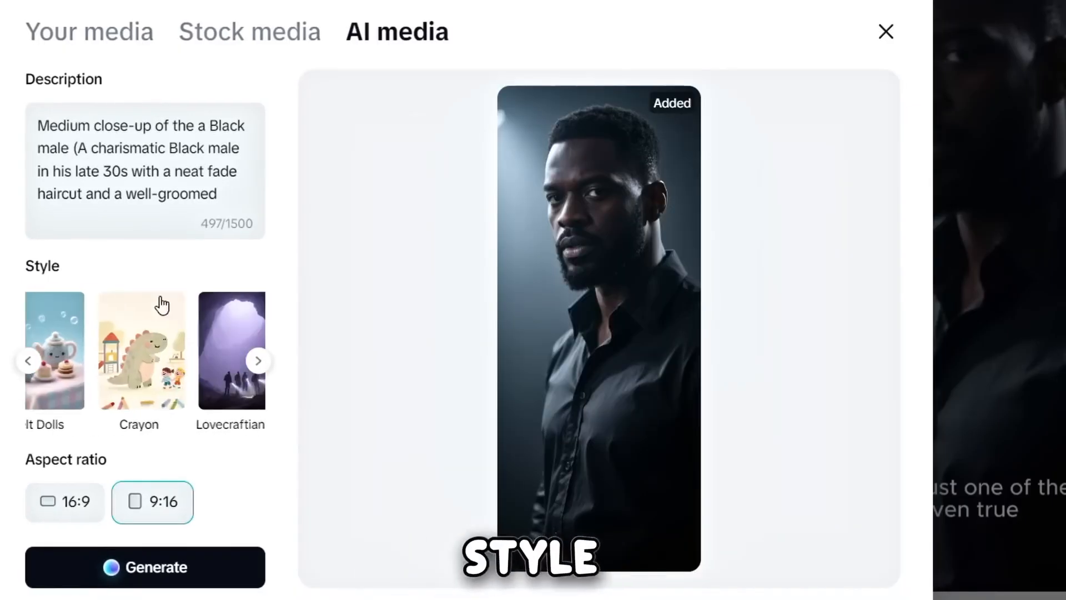
click(246, 36)
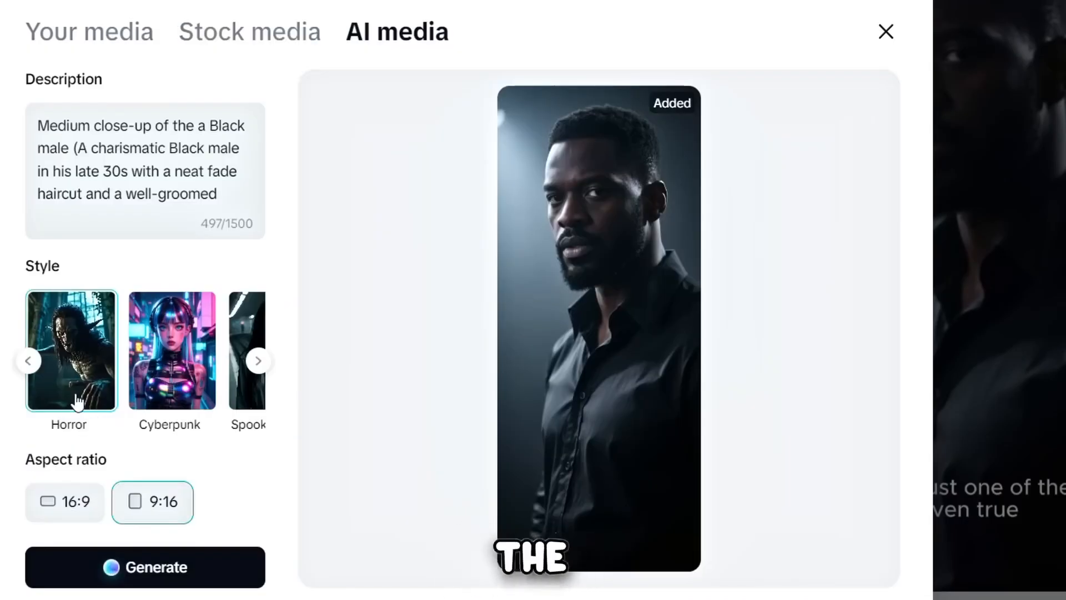
click(78, 401)
click(118, 577)
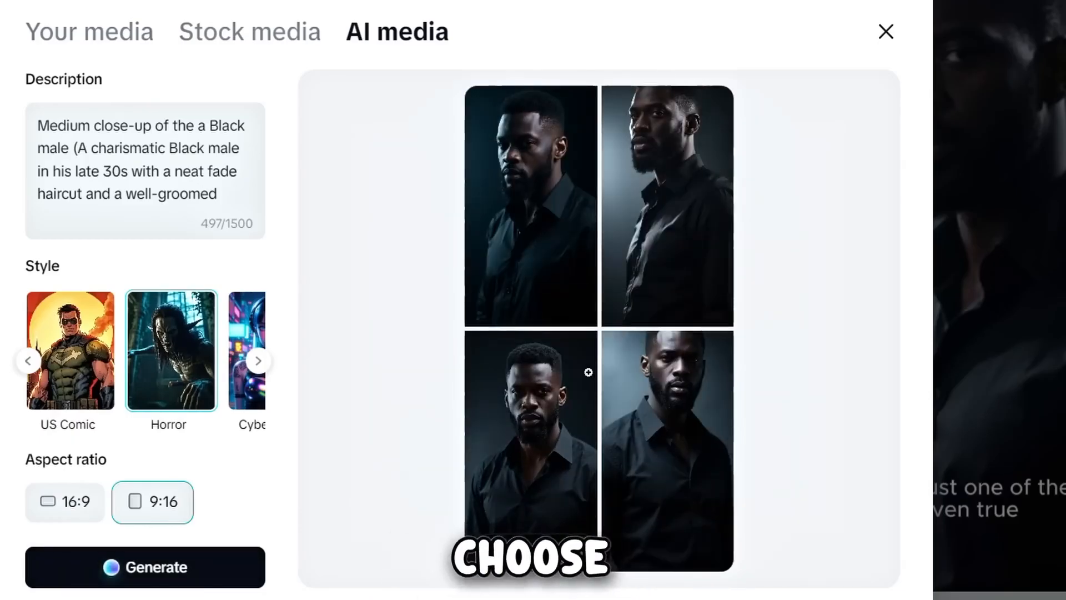
- Add the generated image of the man in three-quarter view to the "seven true, chilling stories" scene and close the media picker
mouse_move(682, 259)
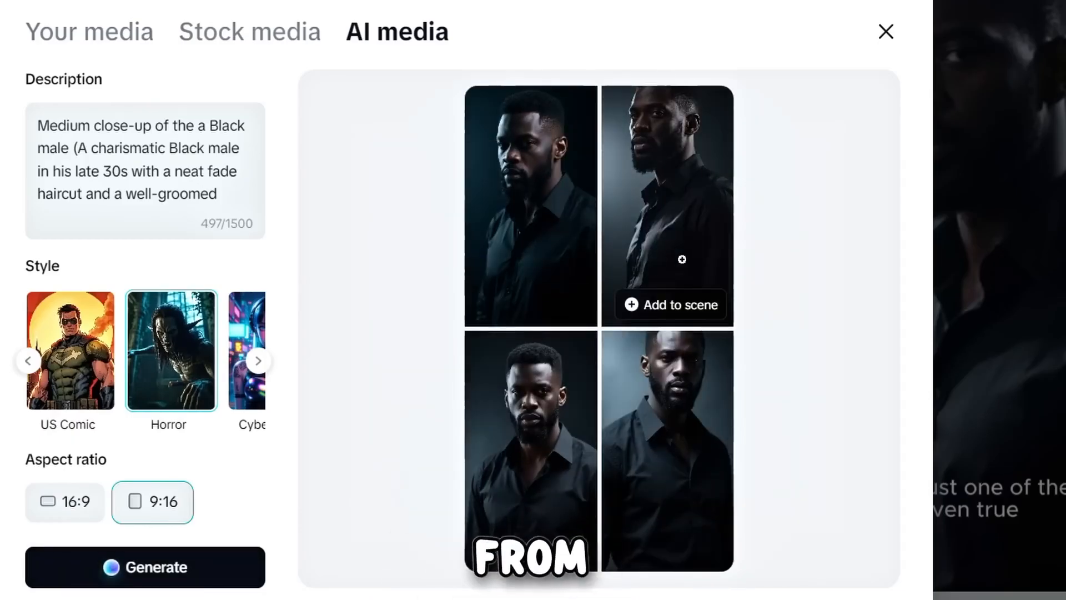
click(642, 307)
mouse_move(557, 321)
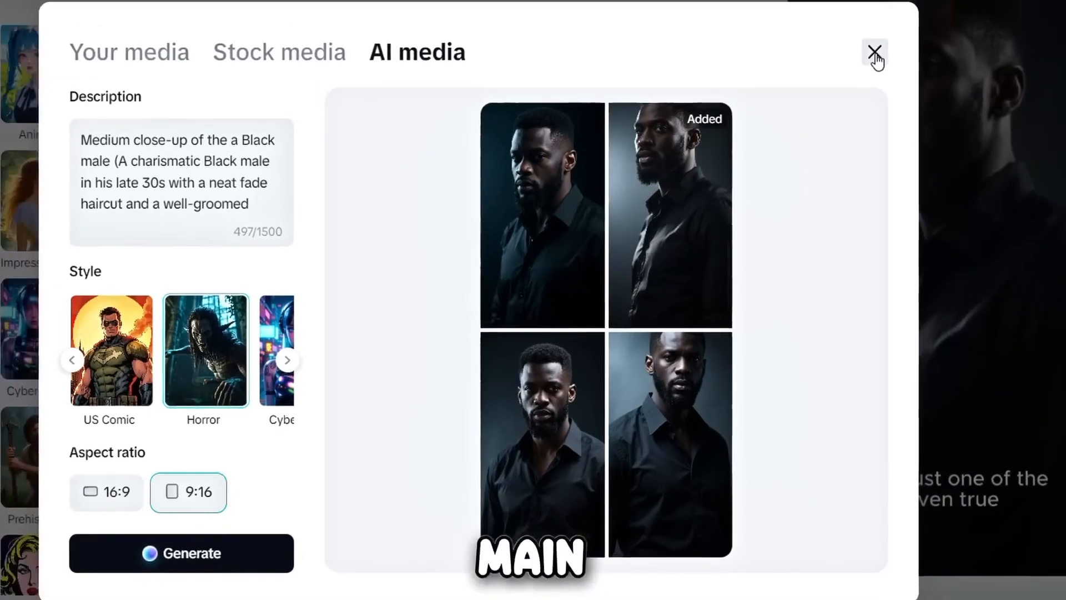
click(886, 31)
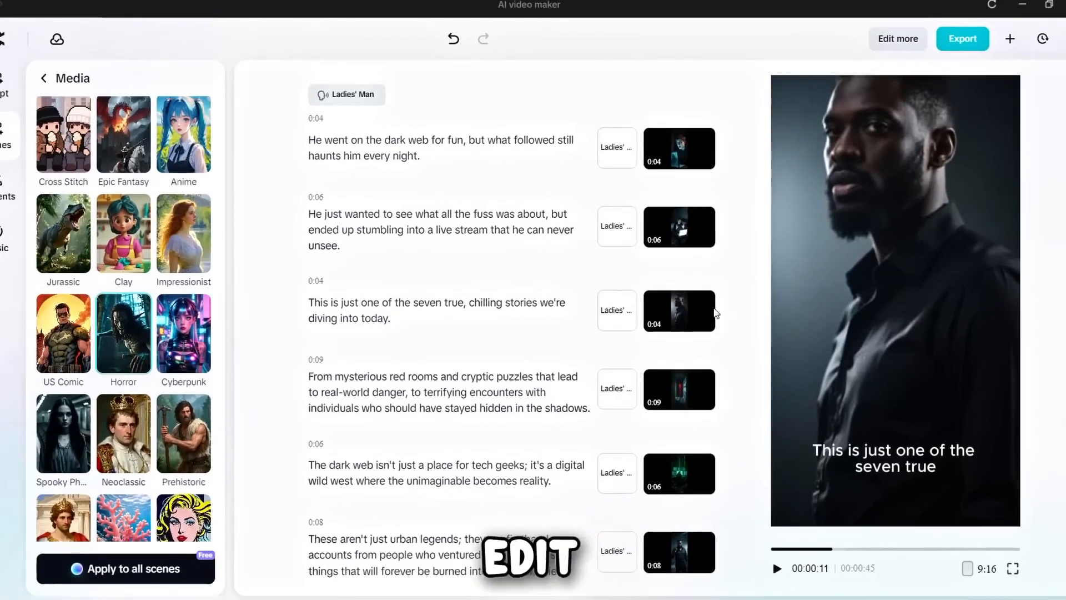
- Open the dark web horror project in the advanced timeline editor for further editing
scroll(550, 238, down, 2)
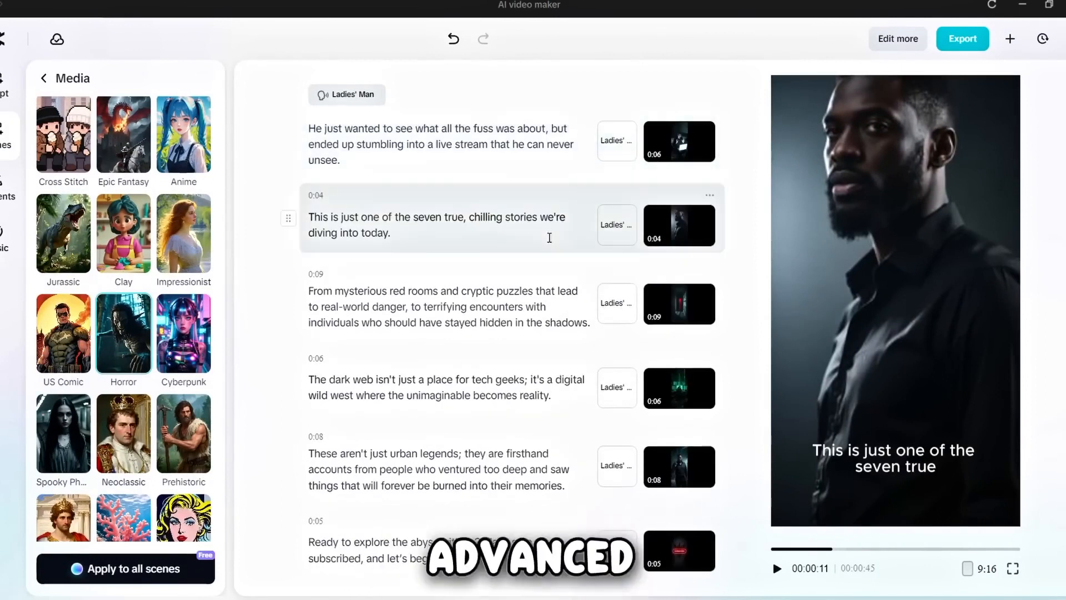
scroll(550, 238, up, 2)
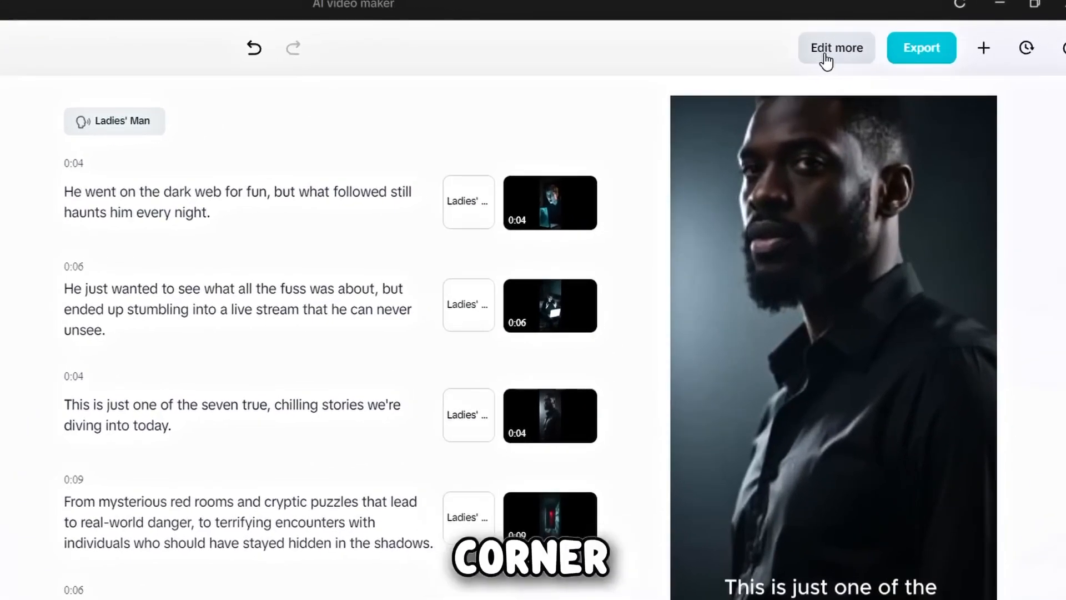
click(825, 55)
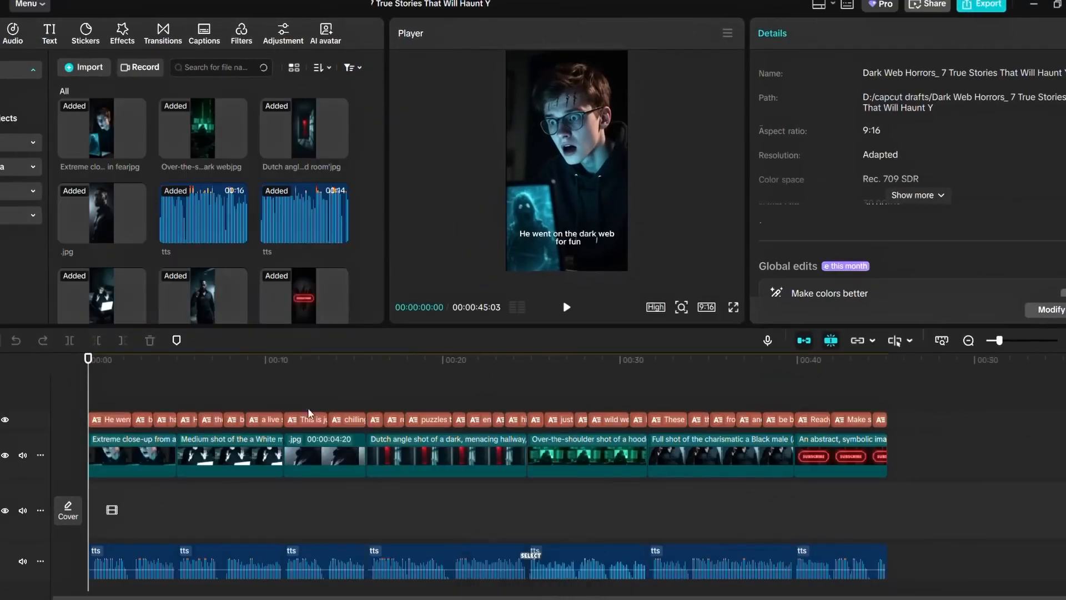
- Apply the uppercase white-and-yellow text template to all captions and go to their basic text settings
click(244, 452)
click(878, 67)
click(897, 169)
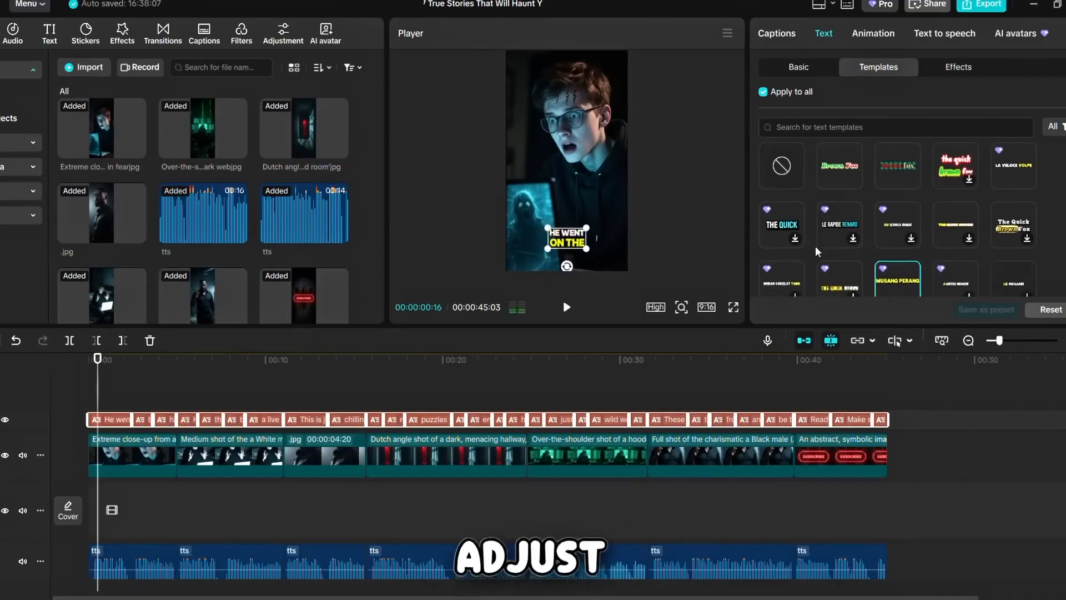
scroll(816, 252, down, 2)
scroll(816, 251, up, 1)
click(798, 66)
scroll(889, 222, down, 3)
click(921, 250)
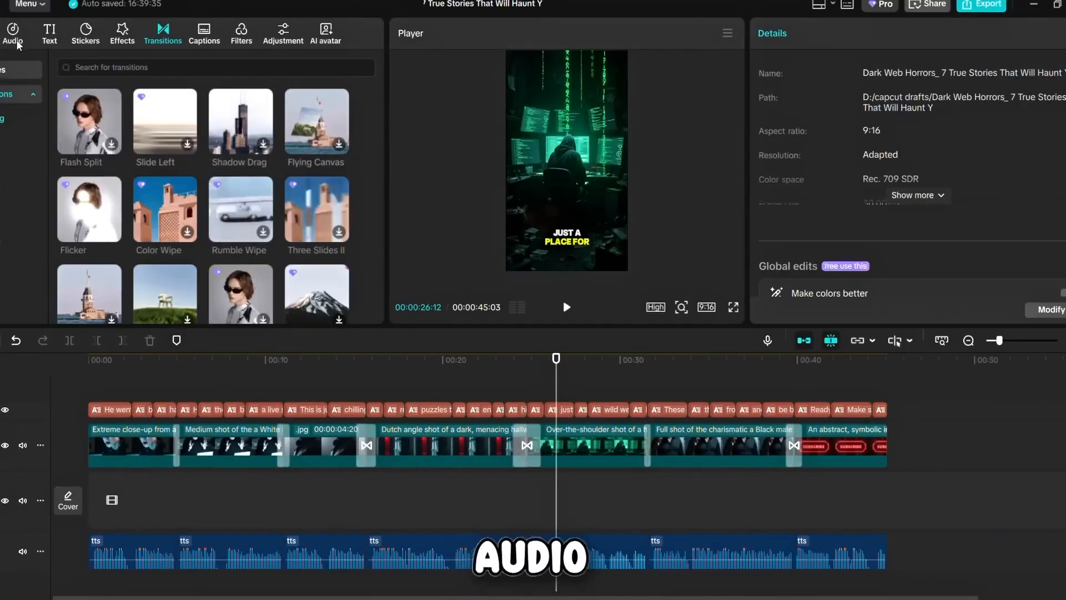
- Search the audio library for "horror background" music and preview the first track
click(14, 34)
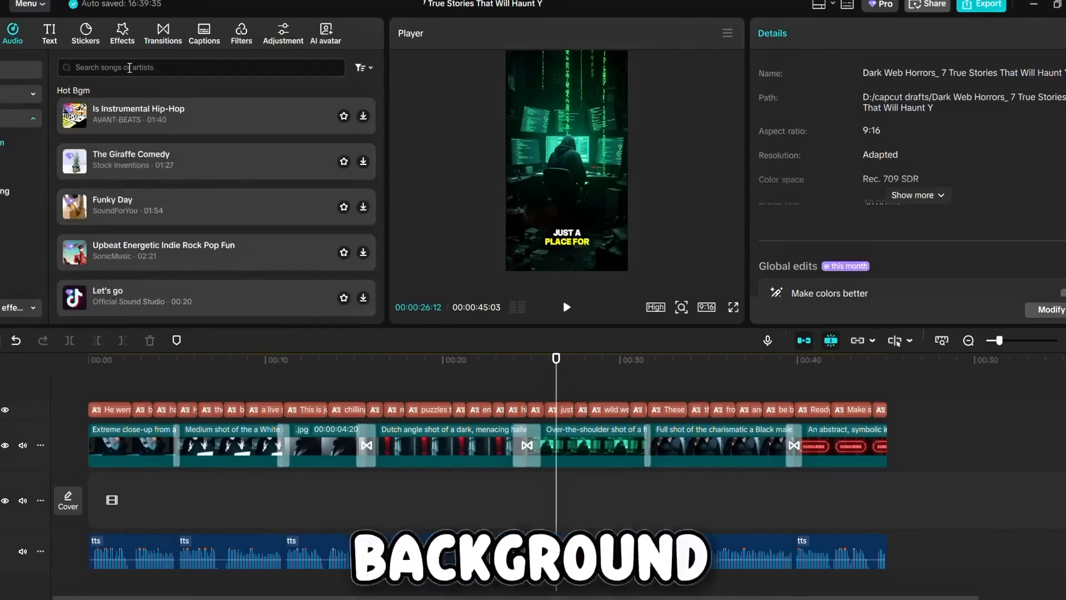
click(130, 68)
text(horror)
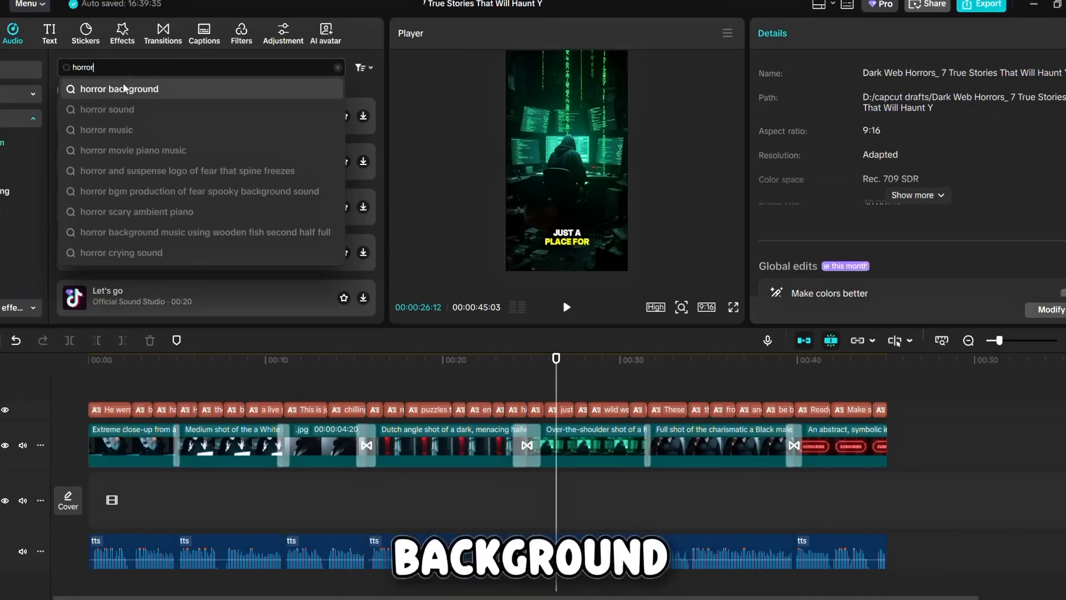
click(124, 88)
click(100, 108)
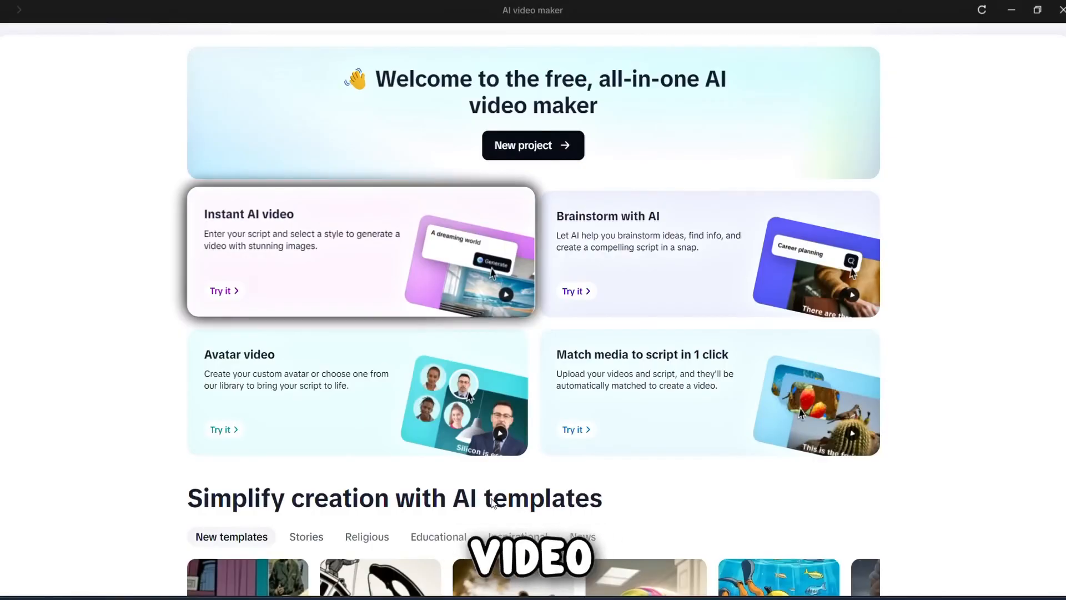
- Start an Instant AI video with the script topic "The Day Dinosaurs Disappeared" and the Prehistoric style
click(325, 249)
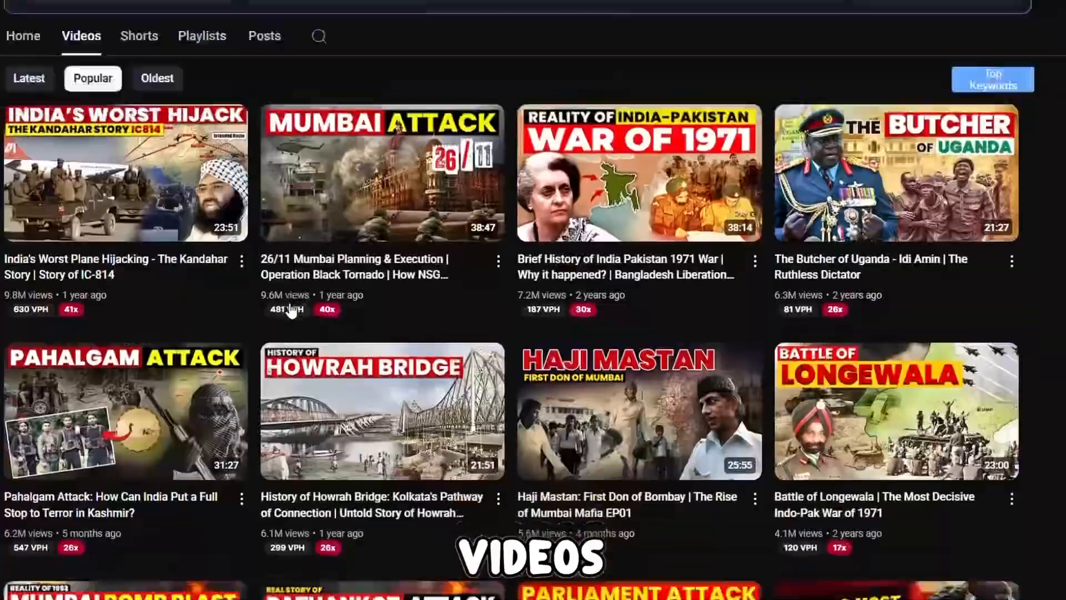
scroll(291, 310, down, 5)
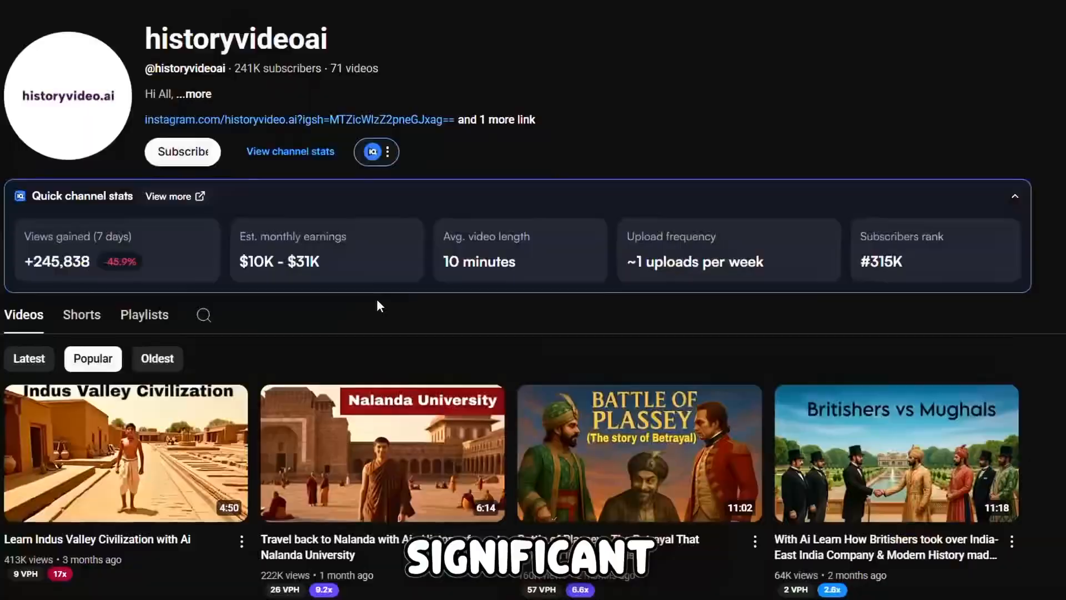
scroll(376, 299, down, 6)
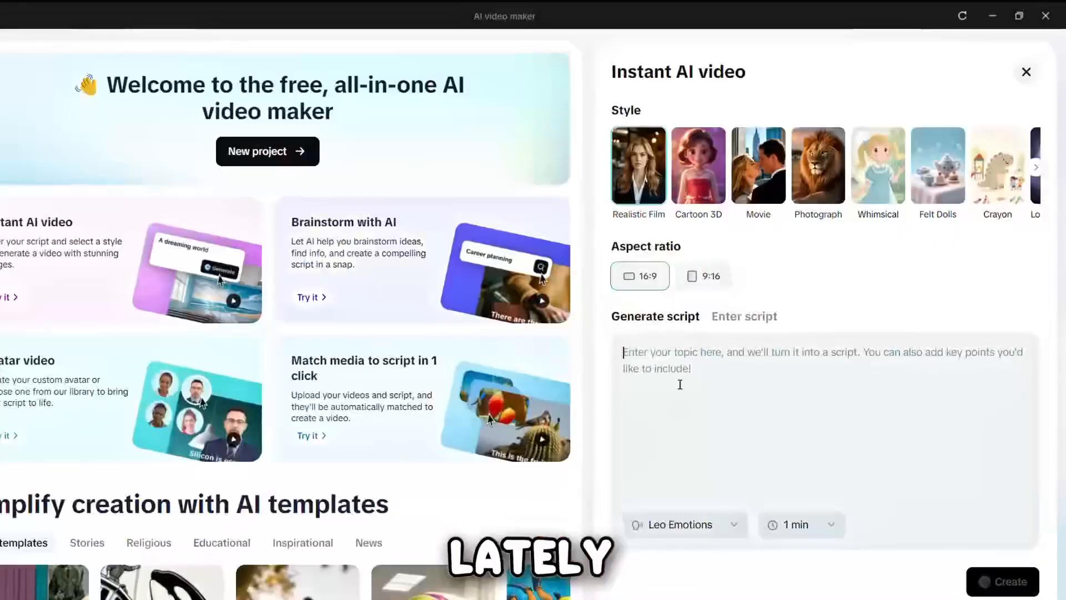
text(The Day Dinosaurs Disappeared)
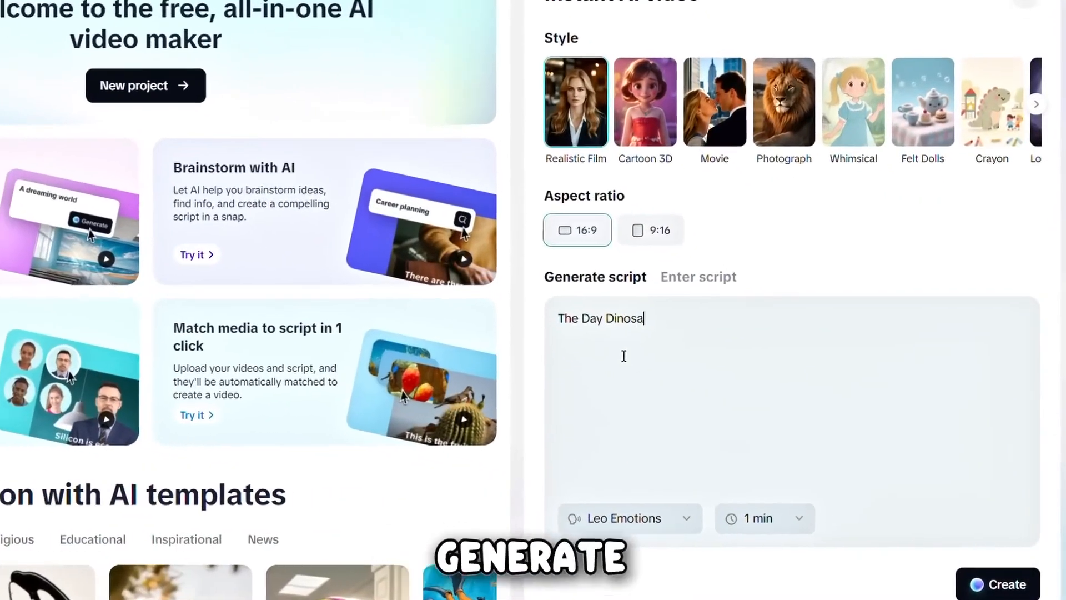
scroll(725, 67, right, 20)
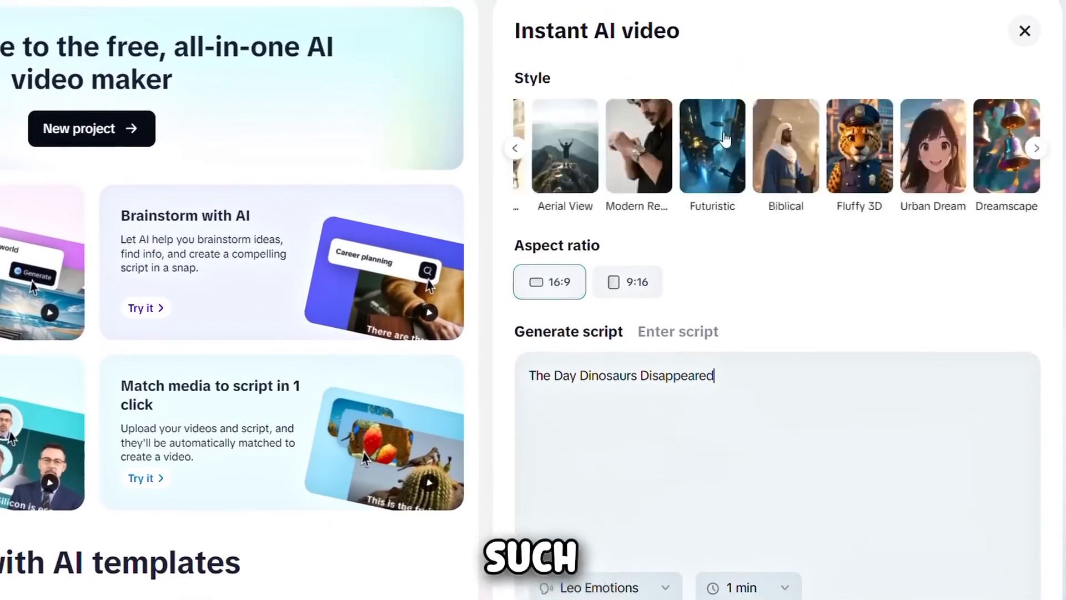
scroll(726, 138, right, 2)
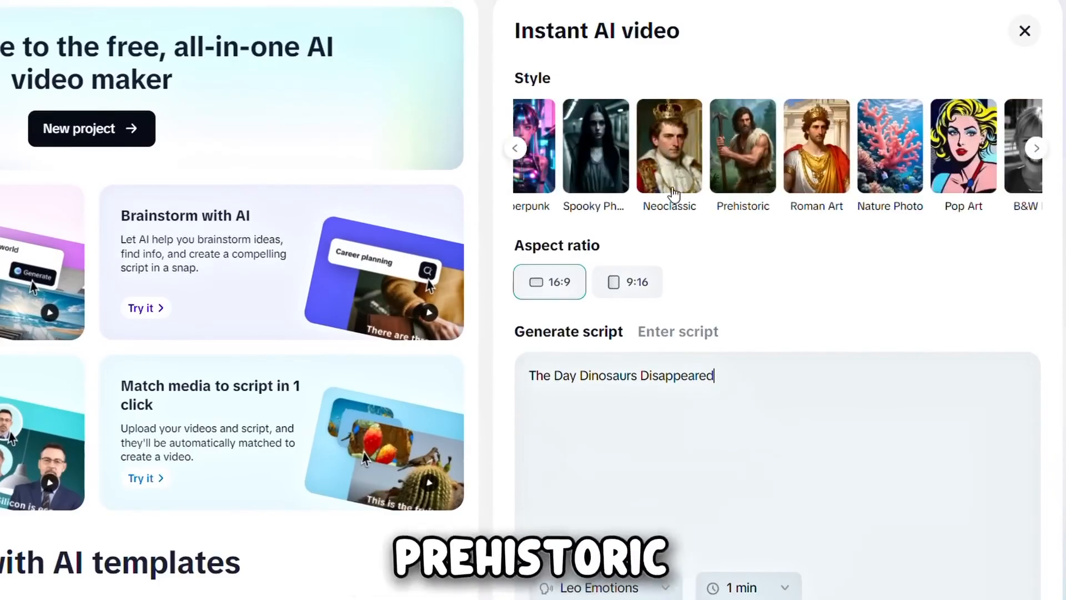
click(742, 177)
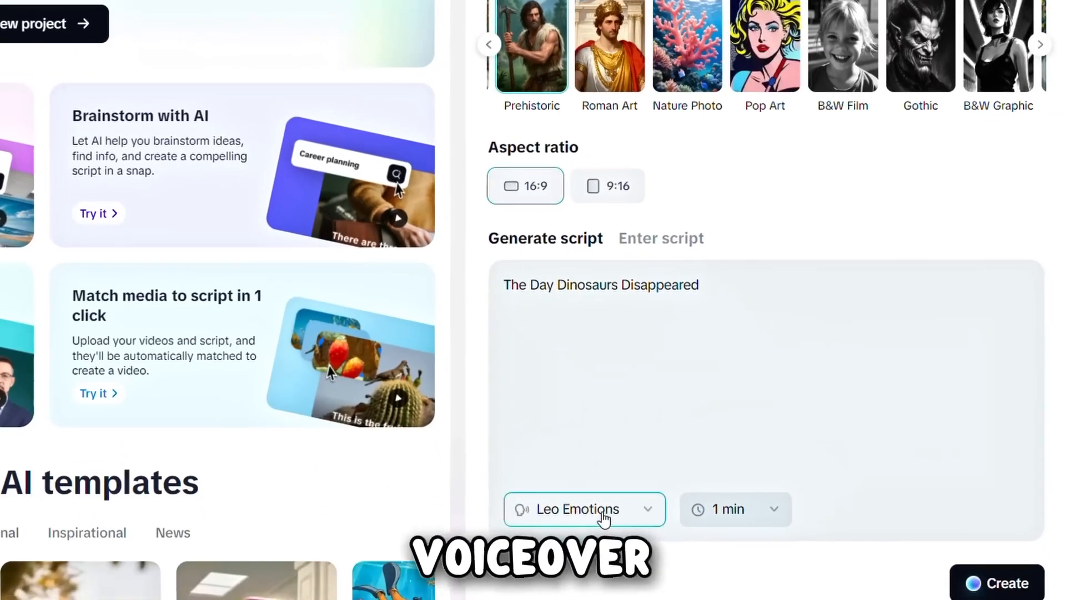
- Set the voiceover to Marcus and the duration to 3 min, and create the dinosaur video
click(602, 514)
scroll(563, 409, down, 5)
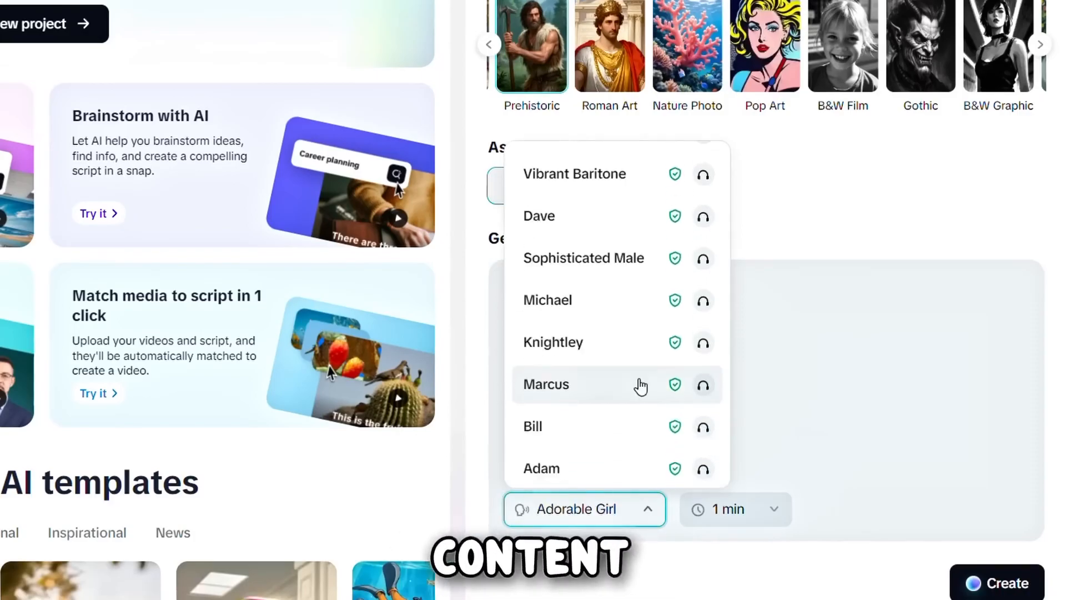
click(635, 383)
click(728, 509)
click(734, 389)
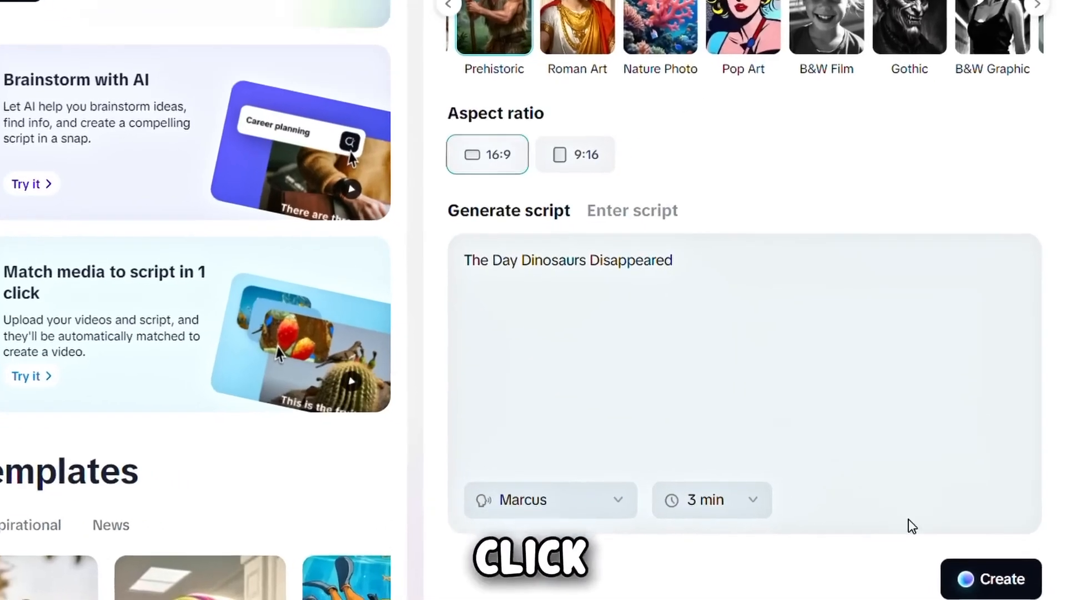
click(997, 583)
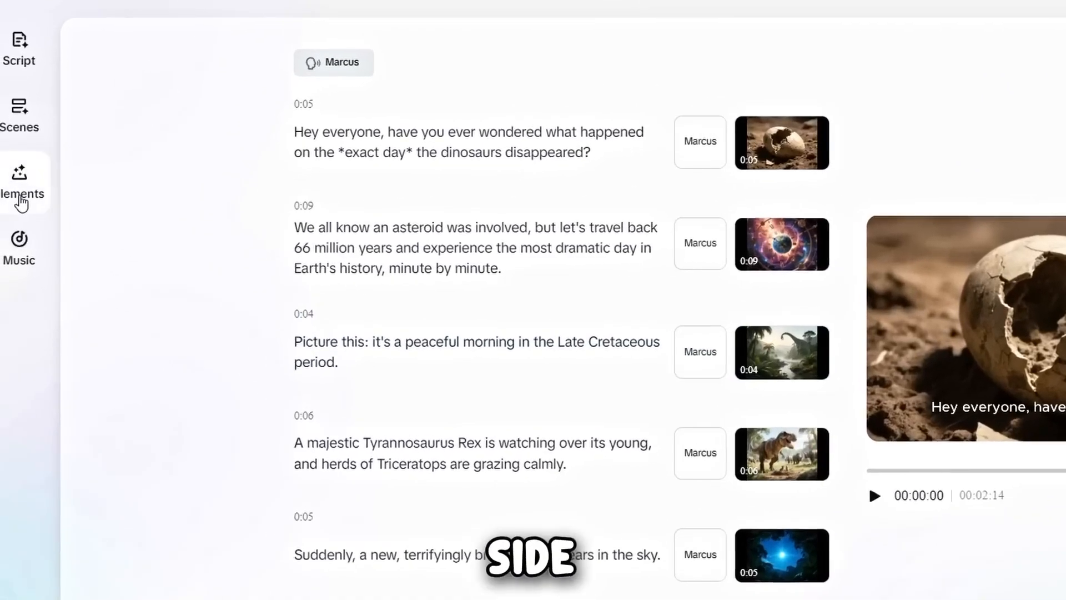
- Apply the uppercase white caption template with yellow keyword highlighting to the dinosaur video
click(22, 200)
scroll(185, 448, down, 5)
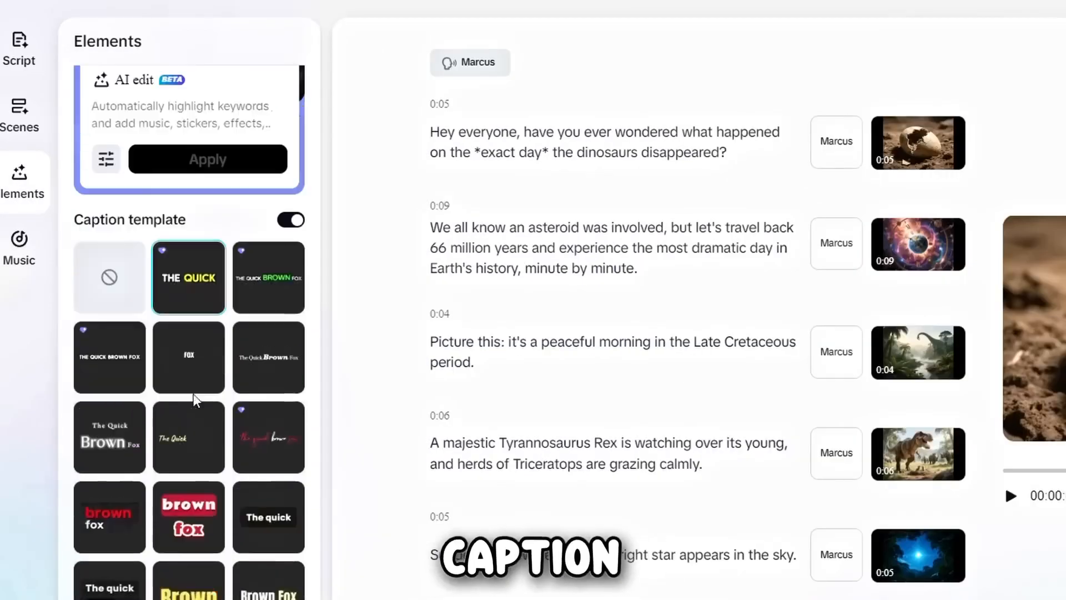
scroll(181, 530, up, 5)
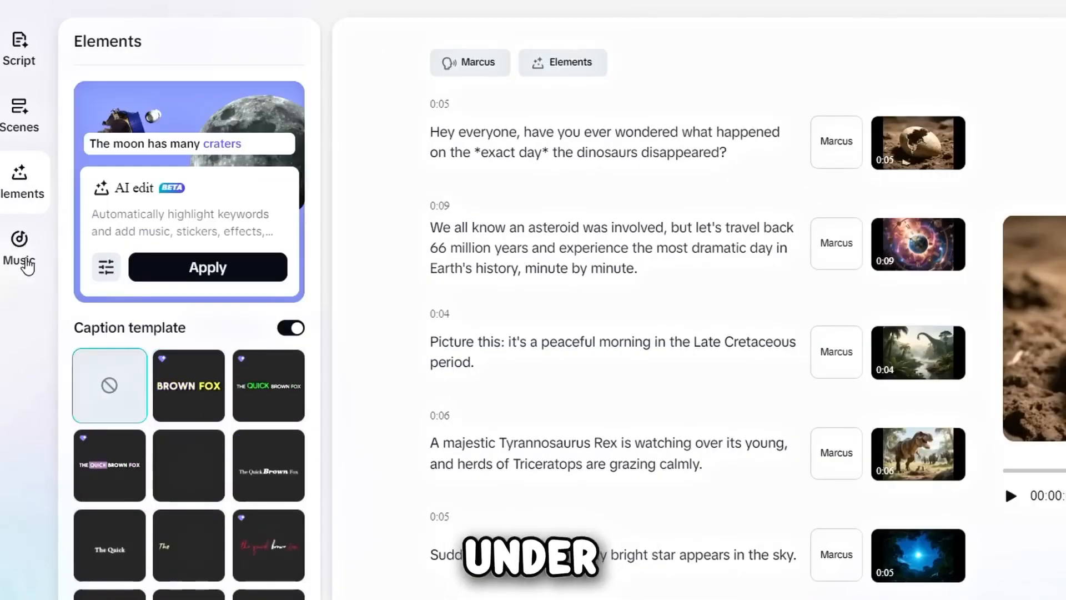
- Search the music library for "history", preview several tracks, and add the 02:27 track "History" as background music
click(27, 260)
click(149, 87)
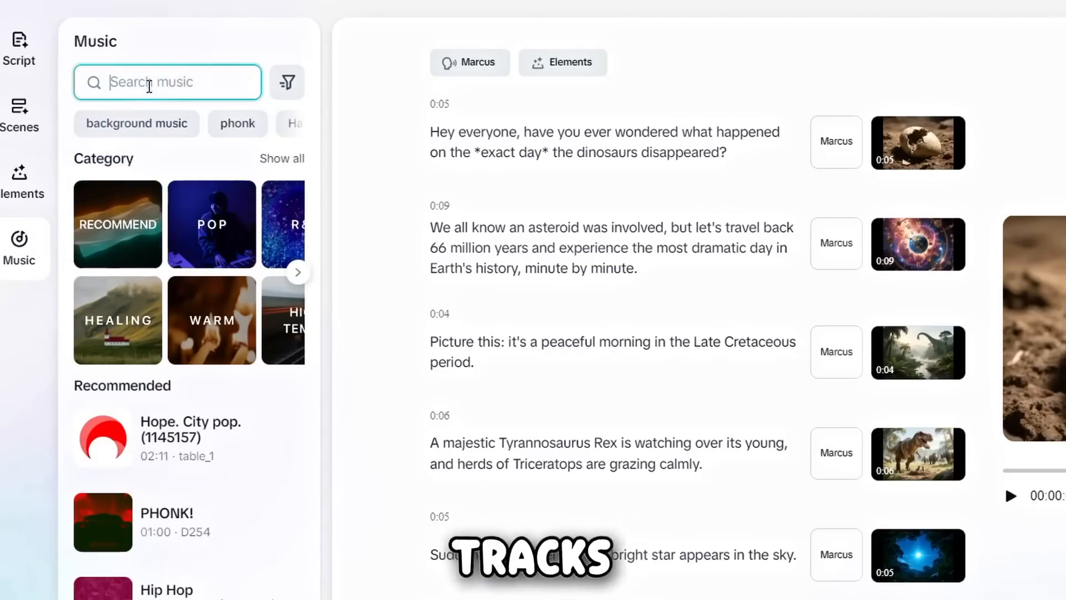
text(history)
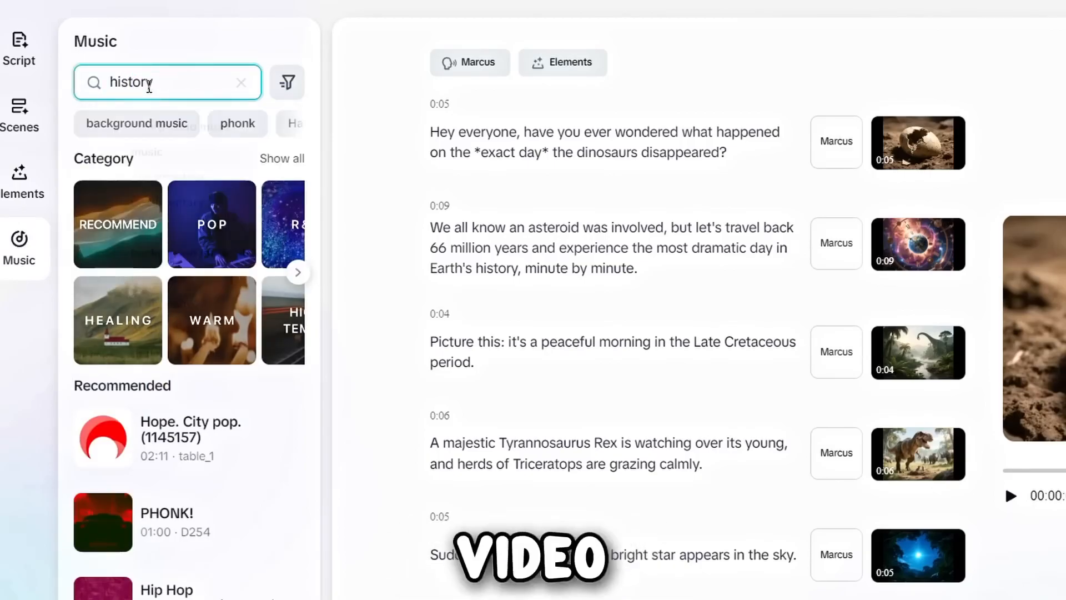
key(Return)
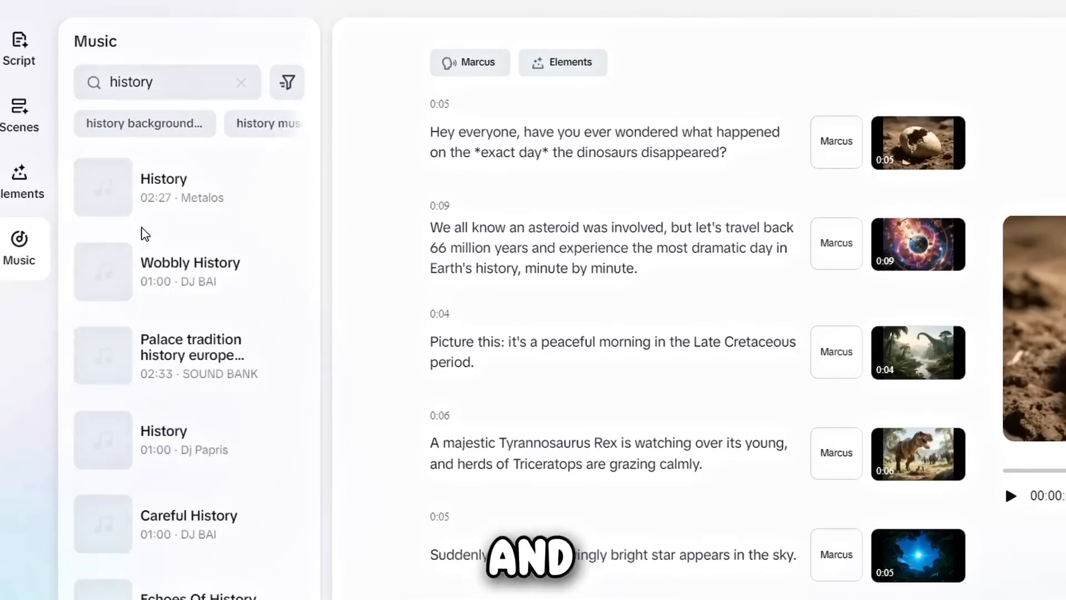
click(115, 213)
click(106, 298)
click(111, 462)
click(111, 191)
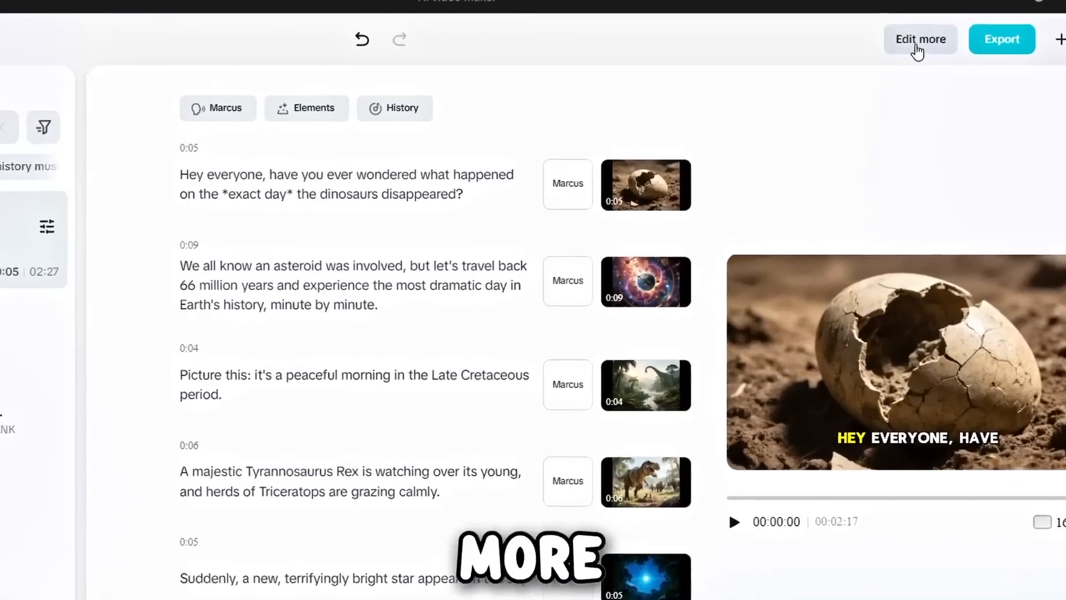
- Open the dinosaur video in the advanced timeline editor for further editing
click(922, 35)
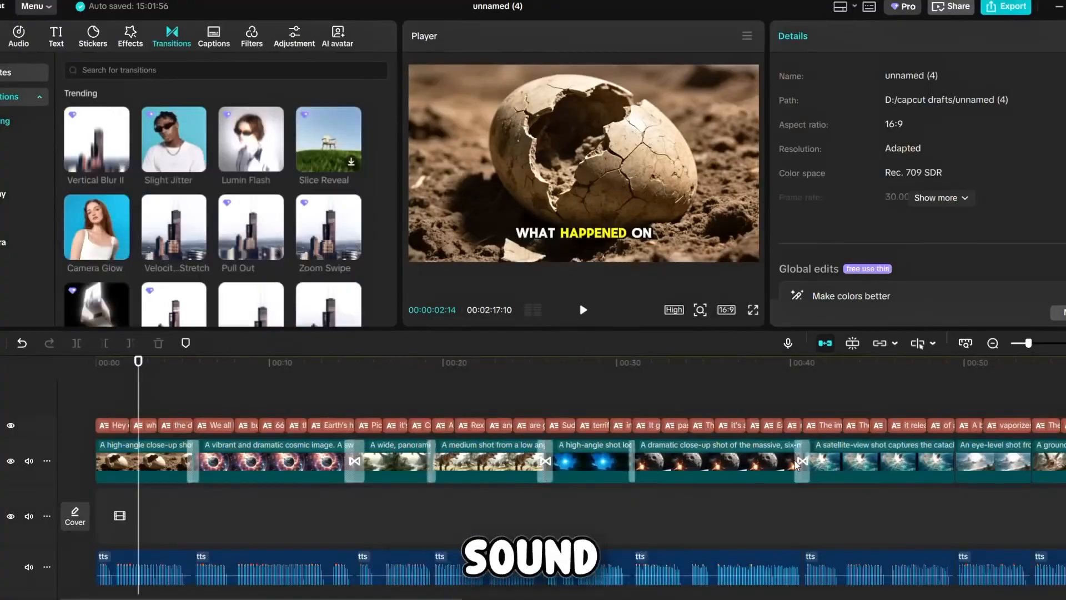